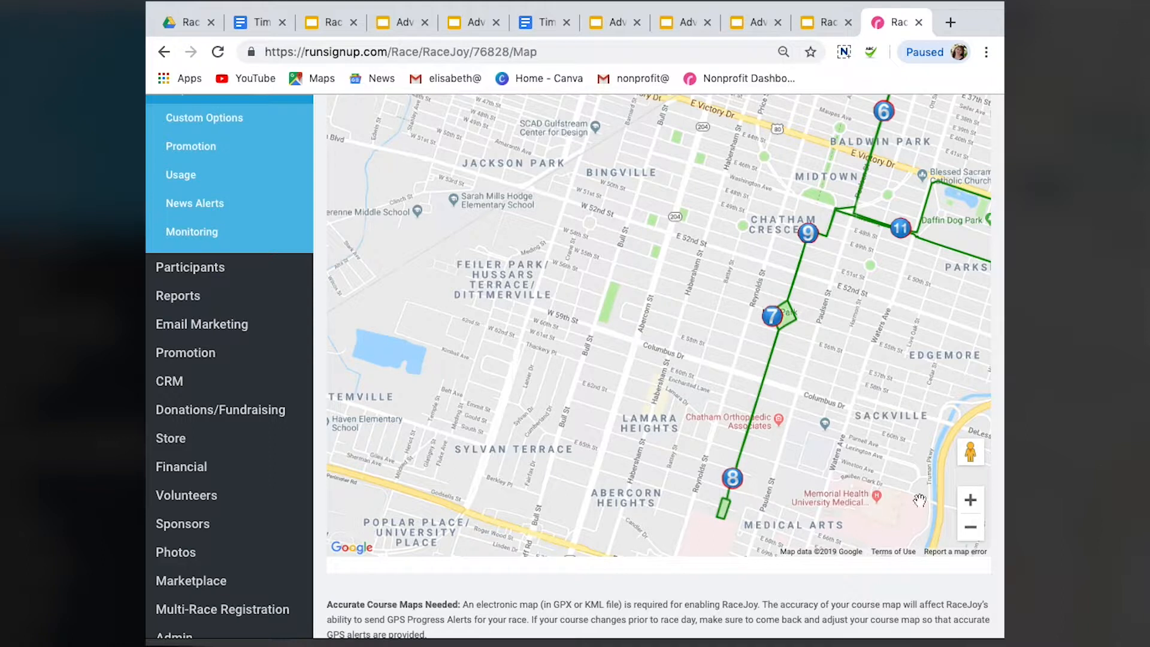
- Place a point-of-interest marker at the southern turnaround of the course, just below mile 8
drag(997, 507, 996, 418)
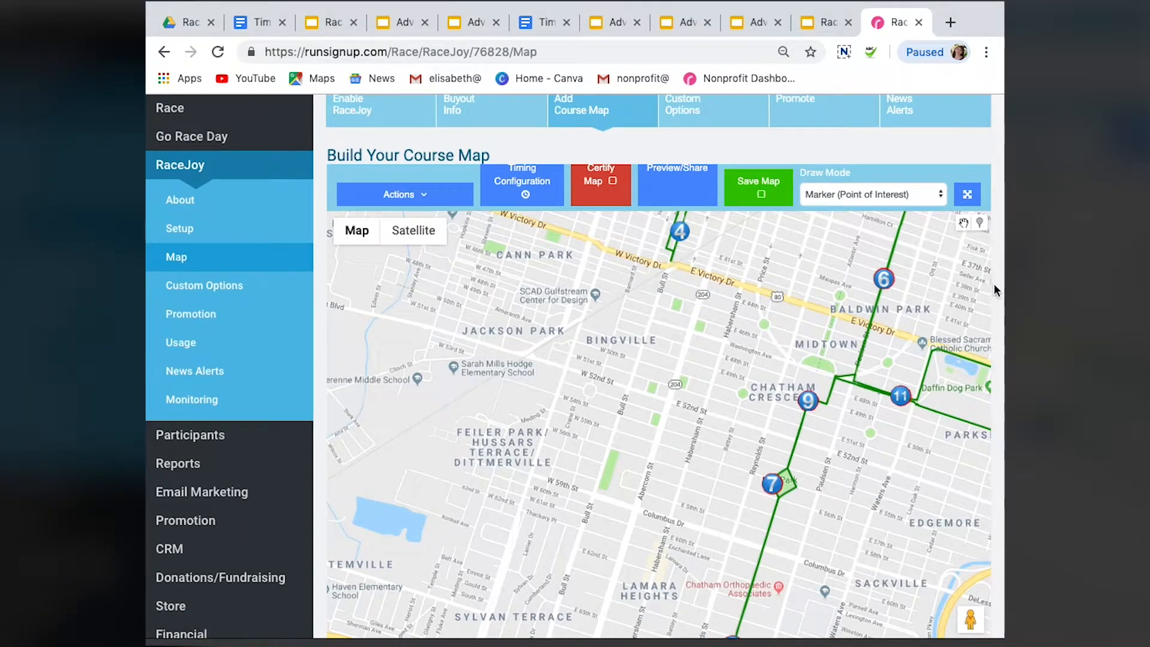
click(982, 224)
scroll(901, 387, down, 1)
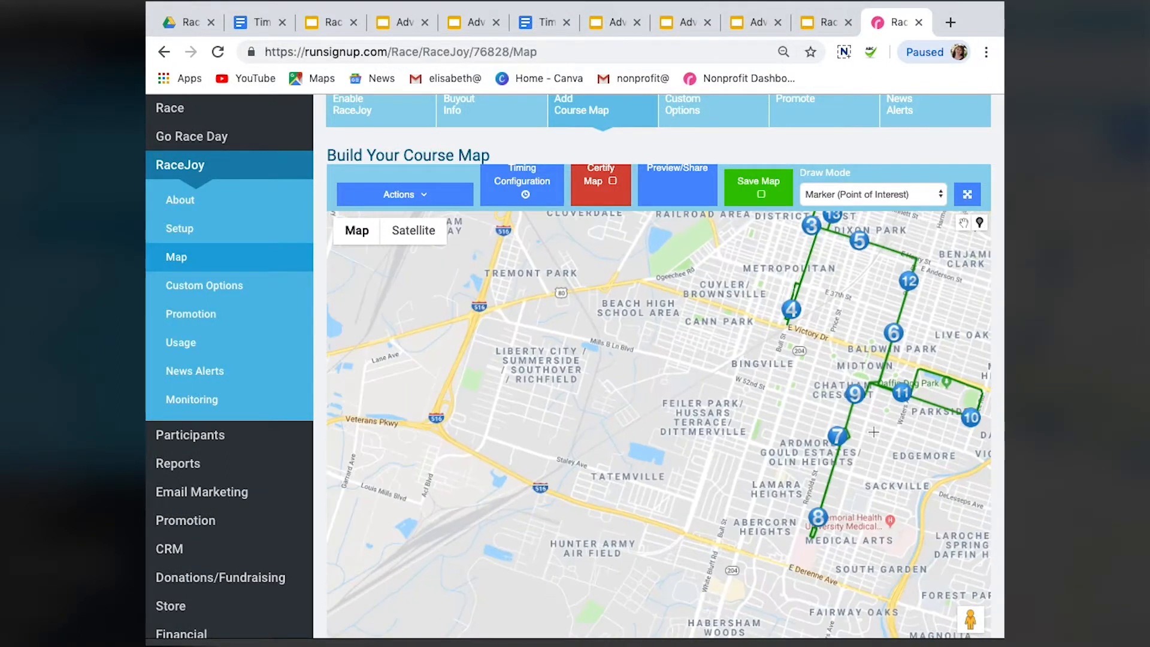
click(810, 530)
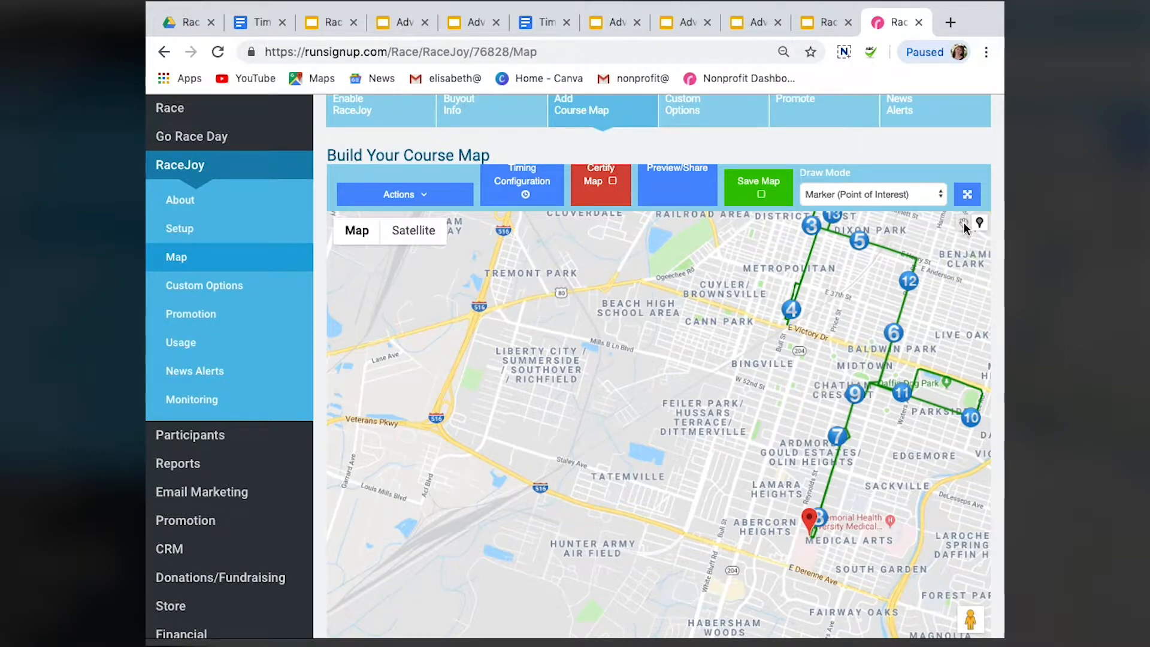
- Place five extra markers off the course to the west, between Tatemville and highway 516, and stop drawing
click(602, 422)
click(599, 440)
click(587, 458)
click(527, 483)
click(522, 509)
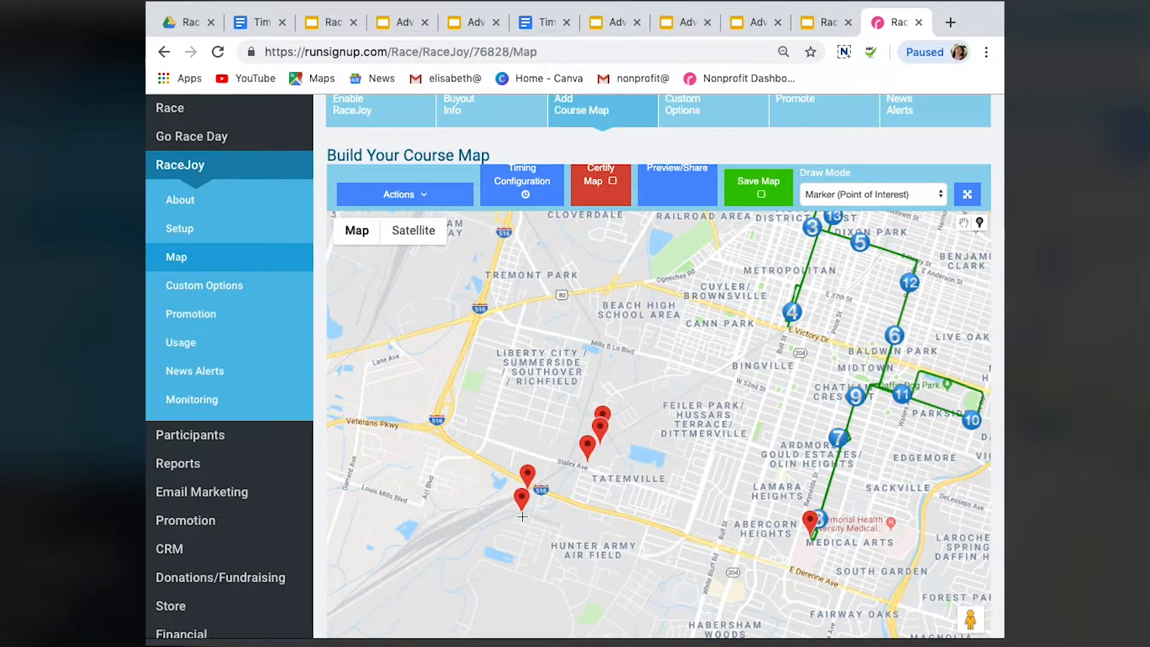
click(963, 224)
- Move the turnaround marker eastward to the southern end of the course loop below mile 8
scroll(806, 538, up, 3)
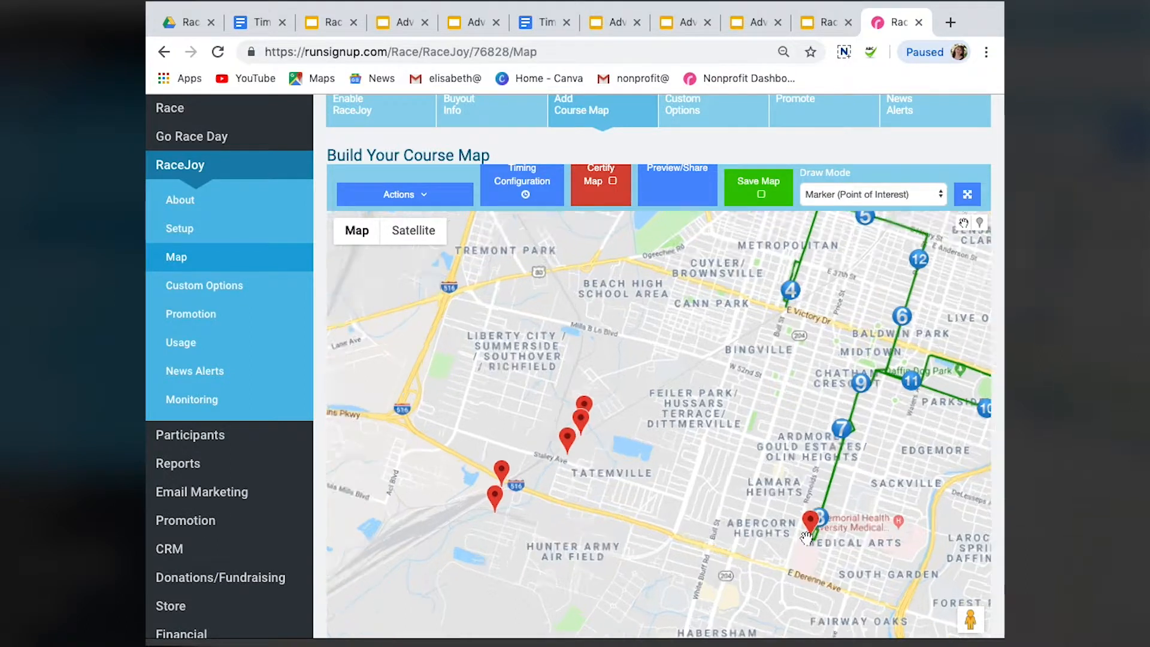
scroll(806, 538, up, 2)
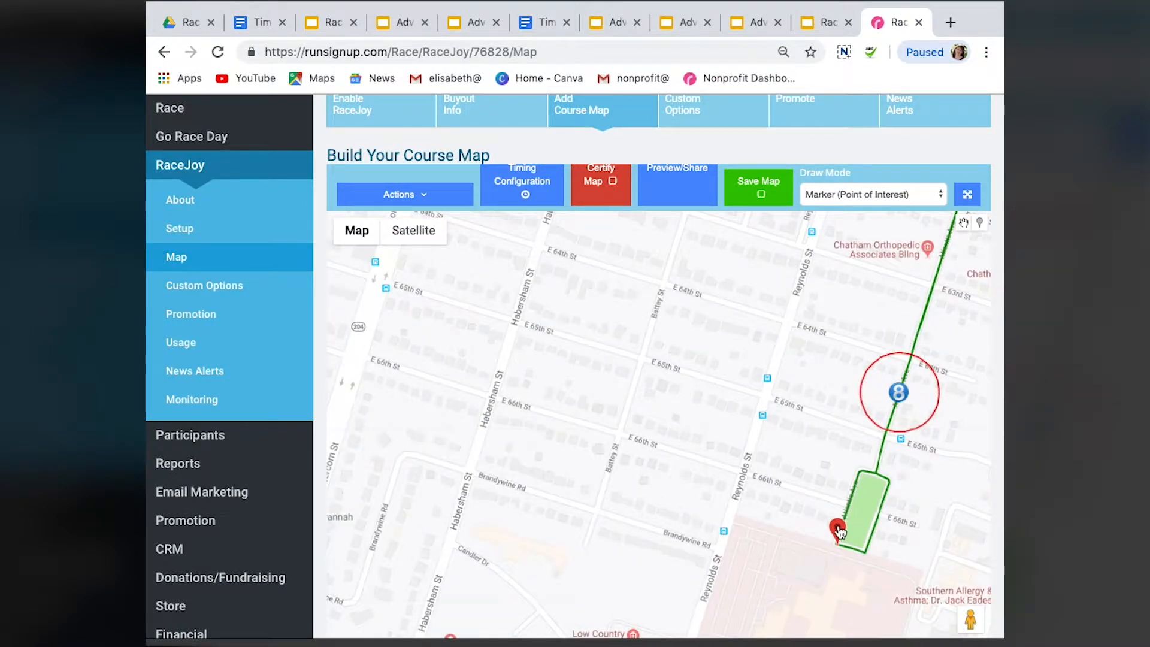
mouse_move(841, 532)
mouse_down()
mouse_move(869, 489)
mouse_move(866, 539)
mouse_move(891, 474)
mouse_move(855, 527)
mouse_move(863, 533)
mouse_up()
- Name the turnaround marker MILE-7.8 and assign it the Mile Marker category
click(864, 536)
double_click(690, 359)
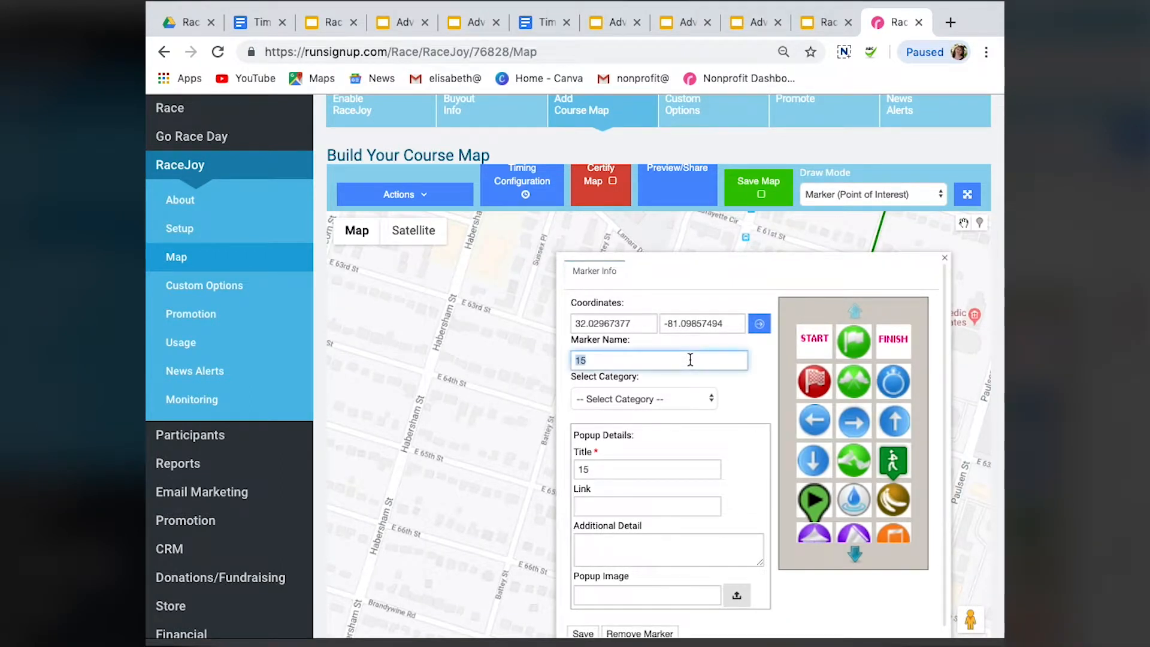
text(MILE-7.8)
key(ctrl+a)
key(super+c)
click(659, 398)
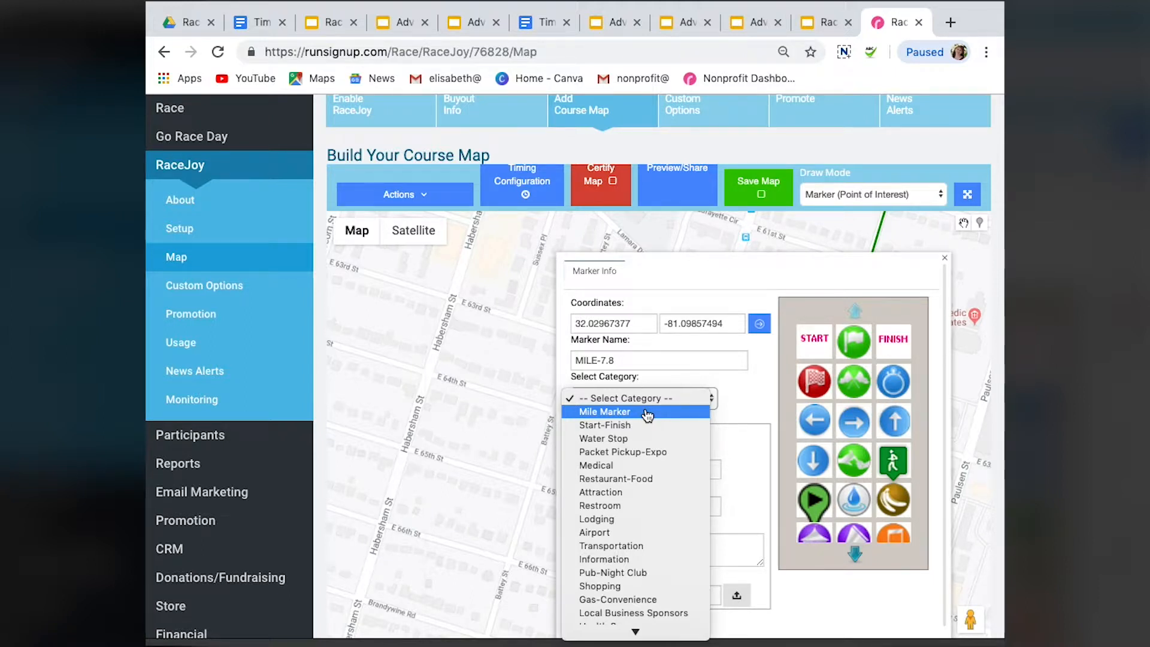
click(647, 413)
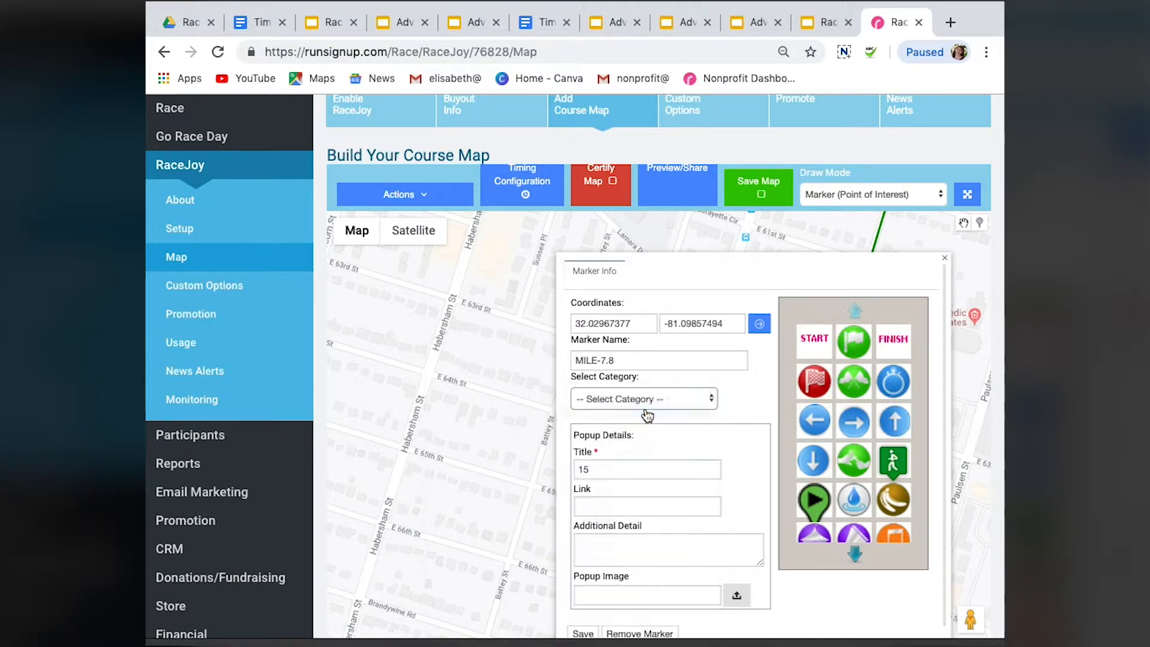
- Set the marker's popup title to MILE-7.8, give it the blue stopwatch icon and save it
double_click(660, 466)
key(super+v)
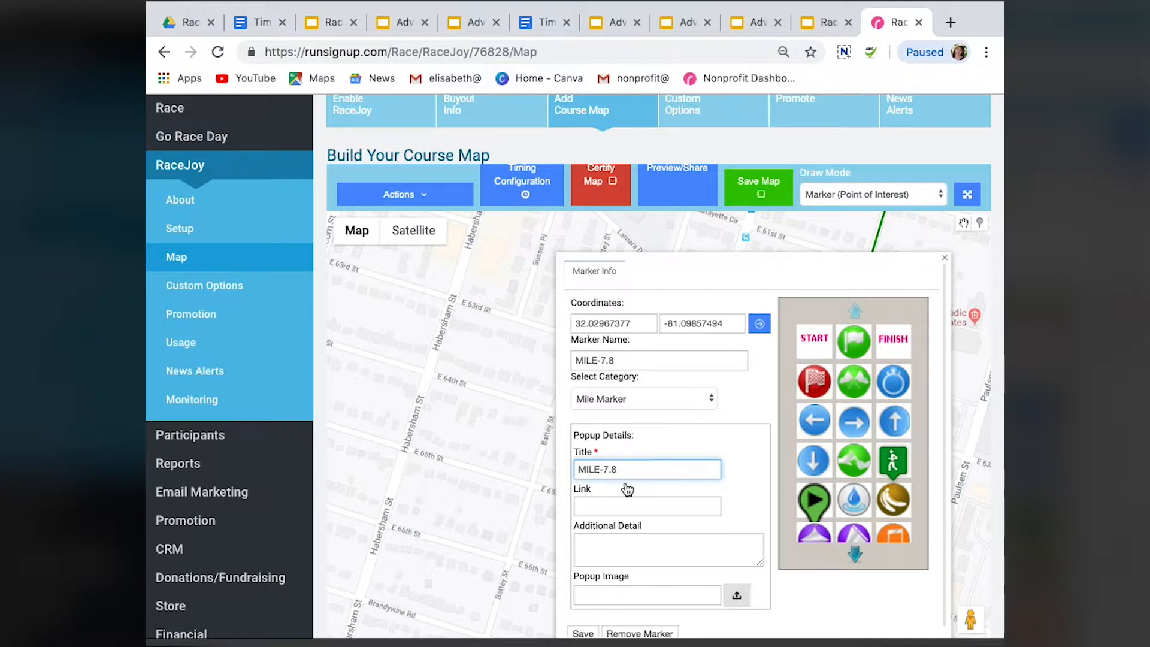
click(659, 520)
click(583, 634)
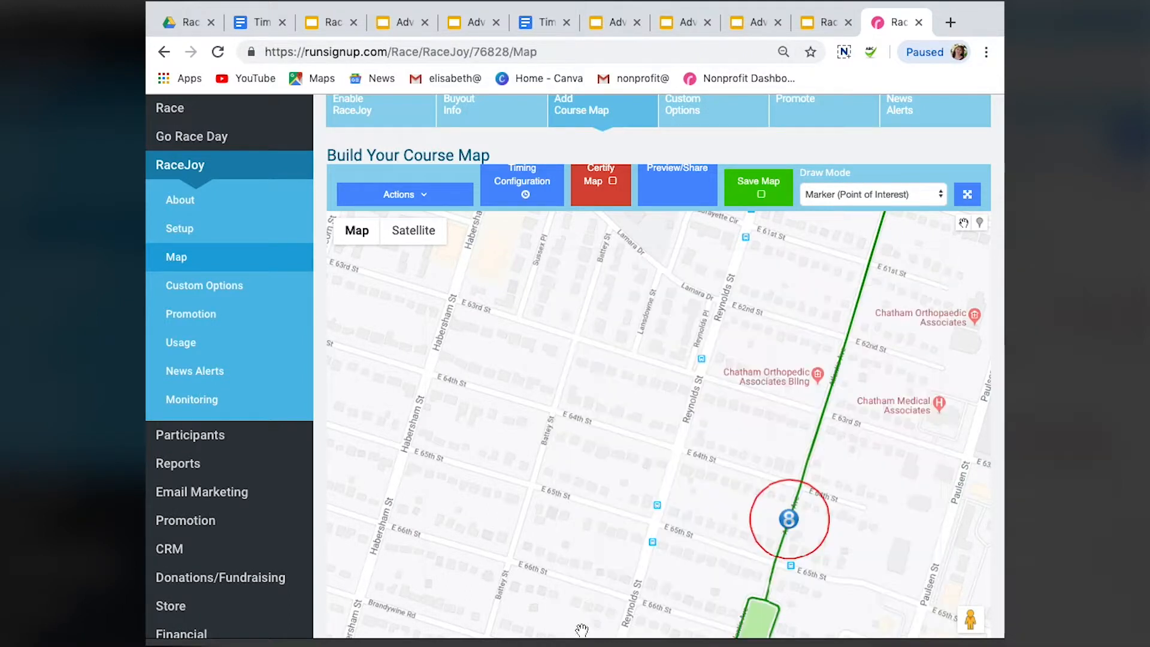
- Nudge the MILE-7.8 marker slightly north onto the course line
drag(658, 542, 691, 377)
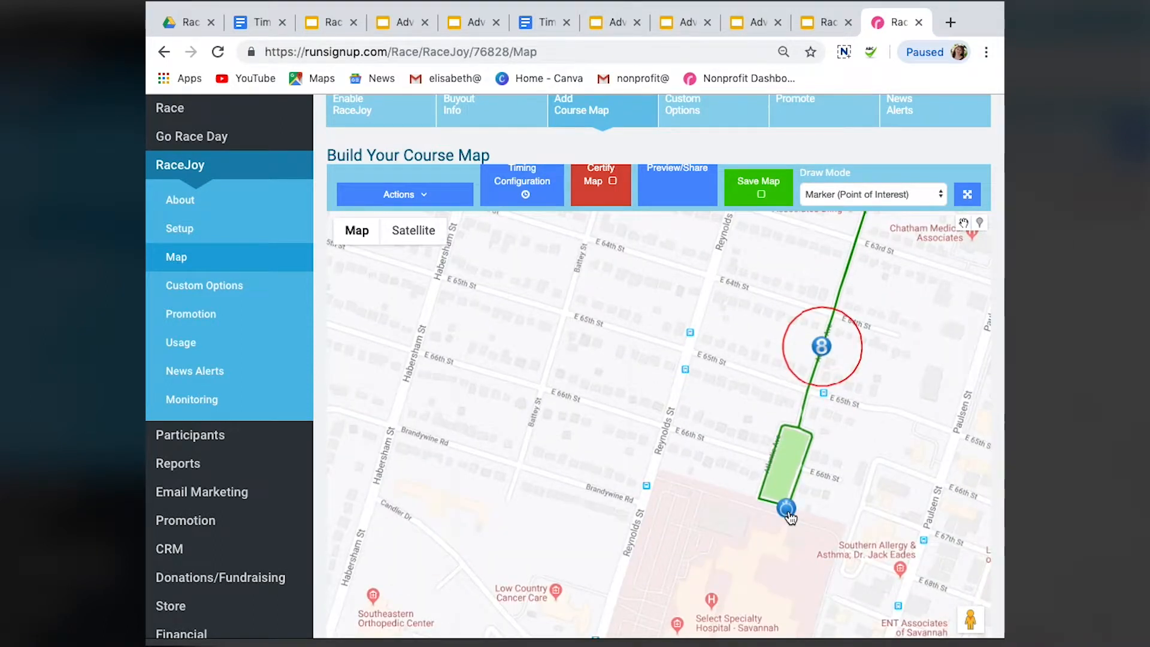
drag(789, 511, 788, 507)
scroll(852, 479, down, 1)
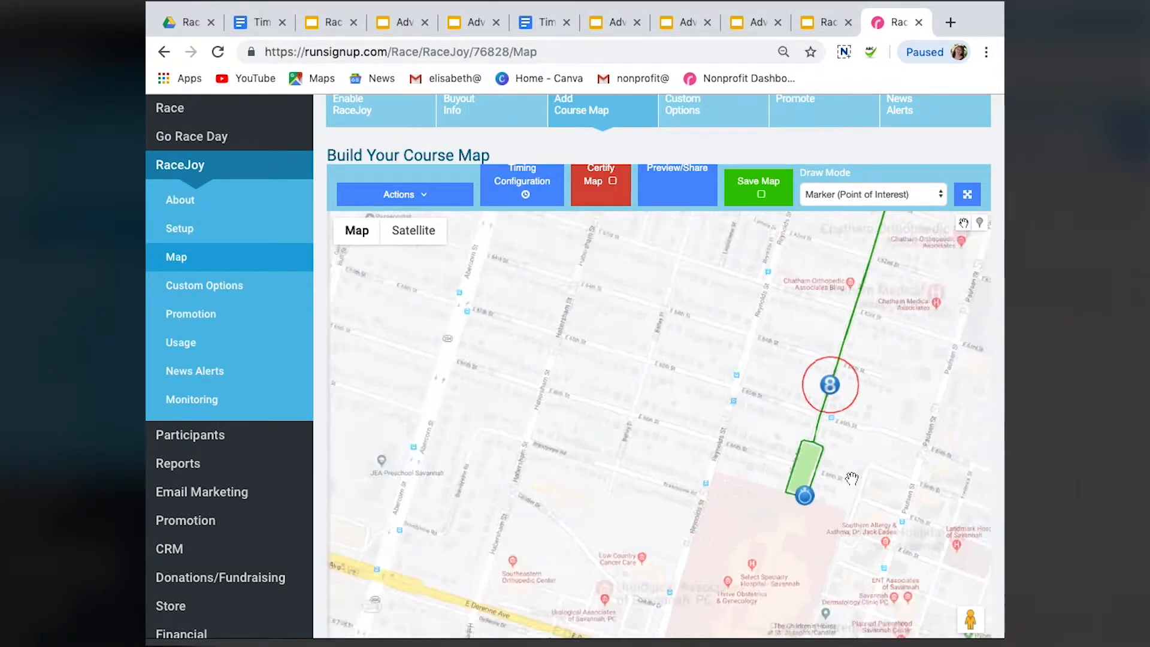
drag(879, 460, 807, 431)
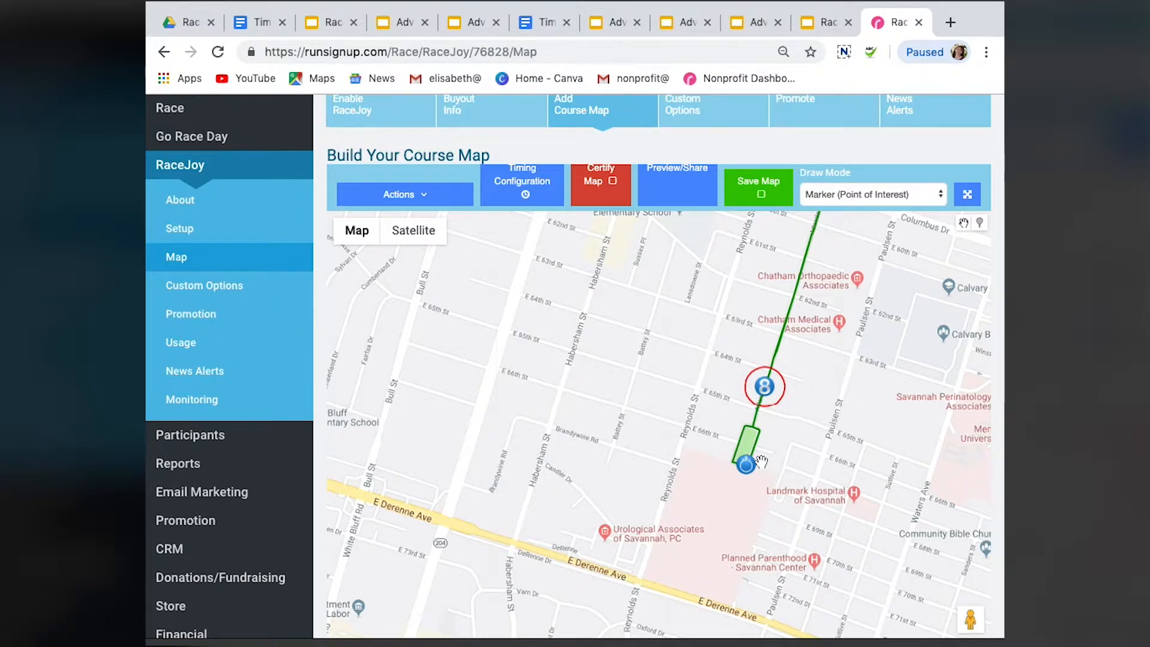
- In the timing configuration, set the MILE-7.8 distance to 7.8, turn off its Progress Alert and Audio Pace, and save
click(537, 195)
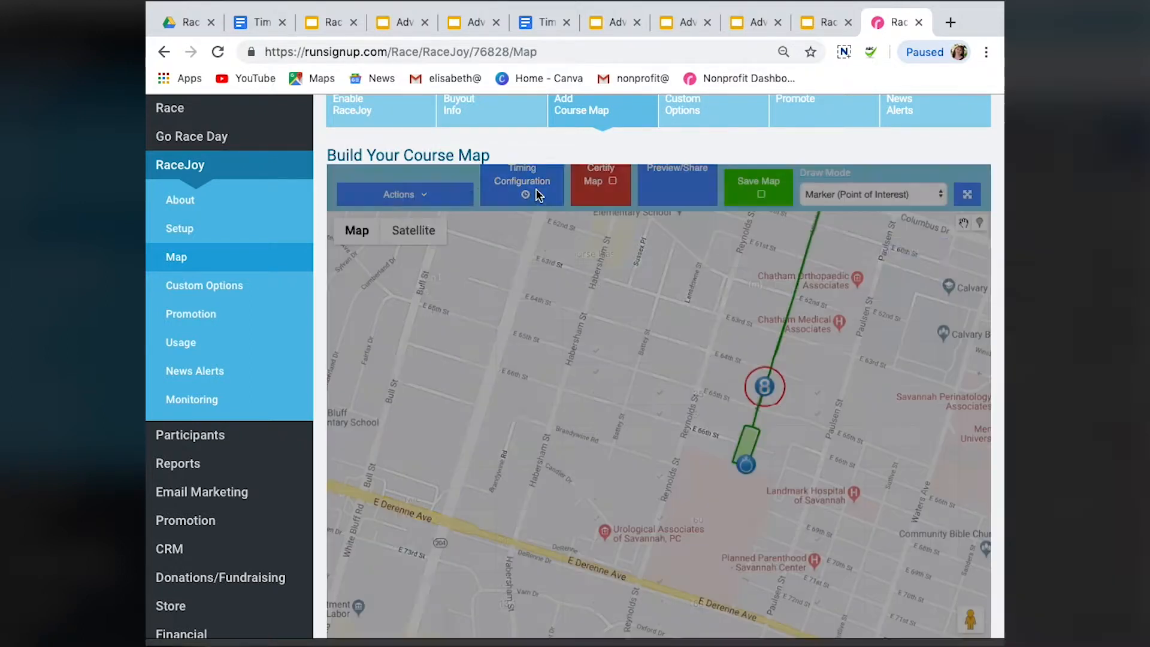
scroll(483, 382, down, 5)
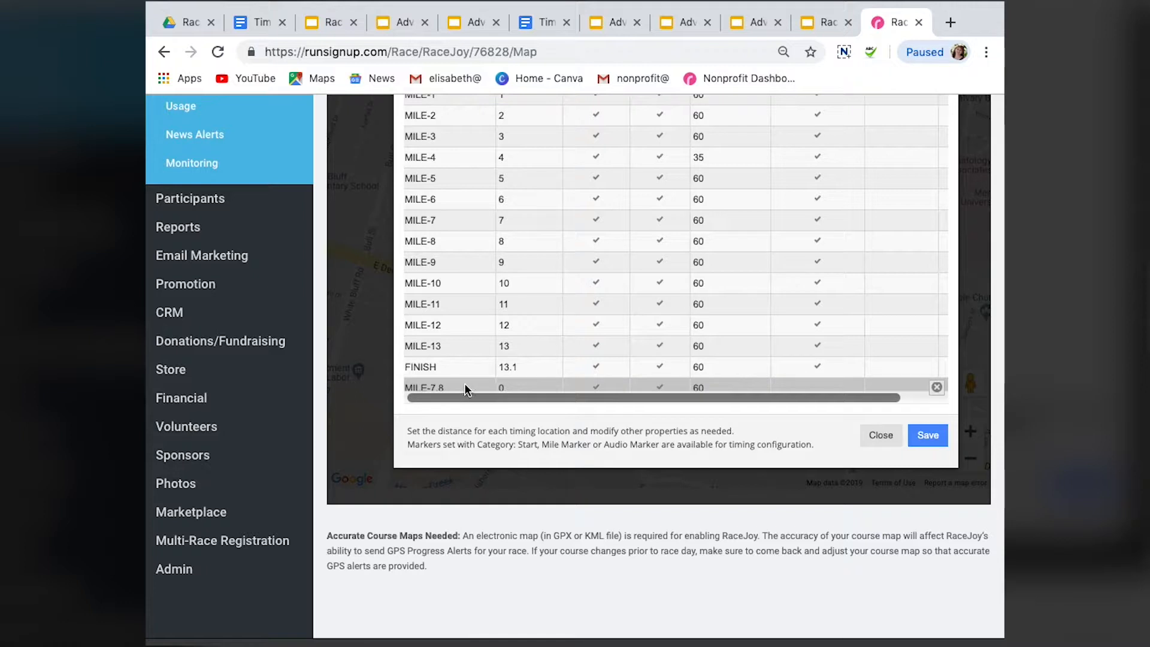
click(519, 386)
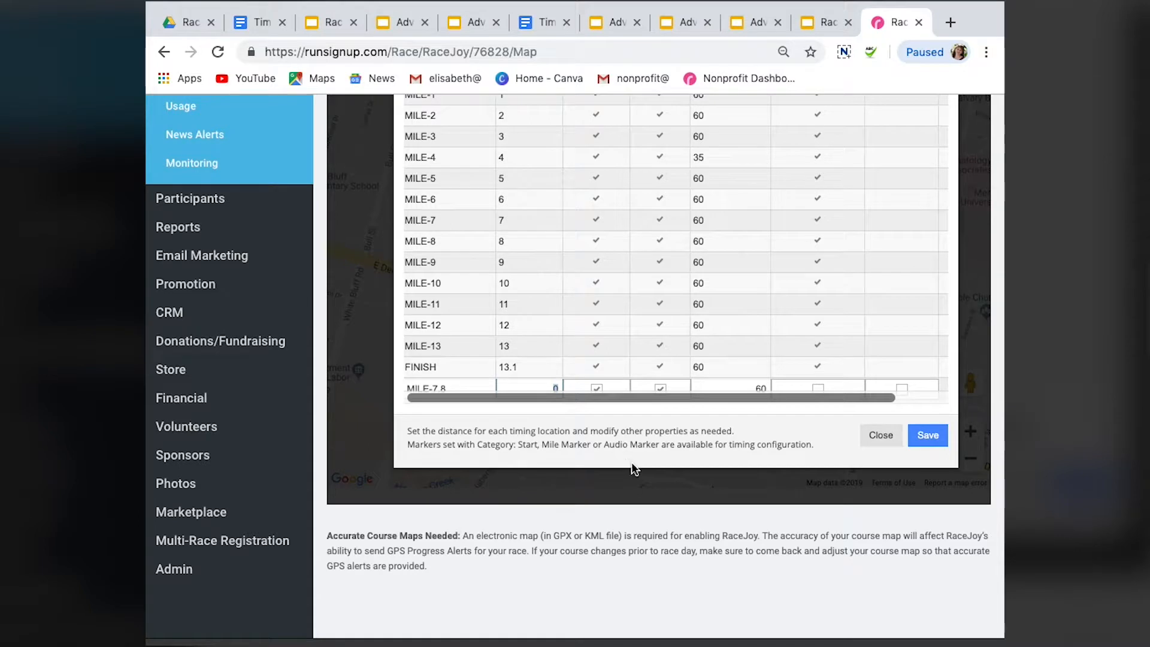
text(7.8)
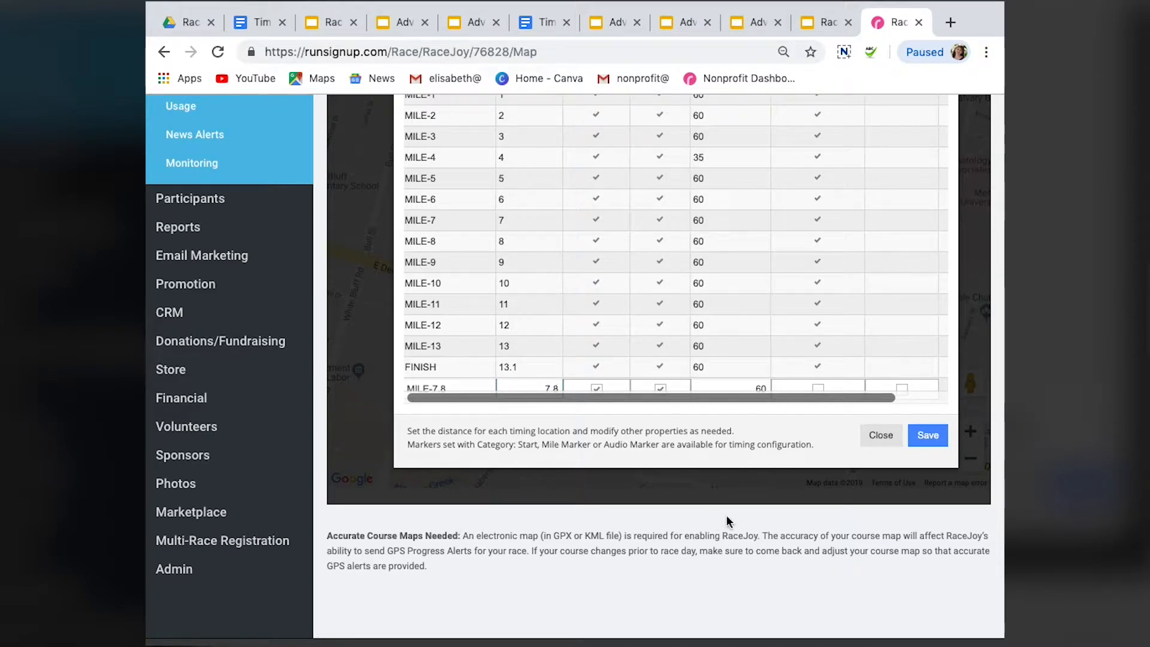
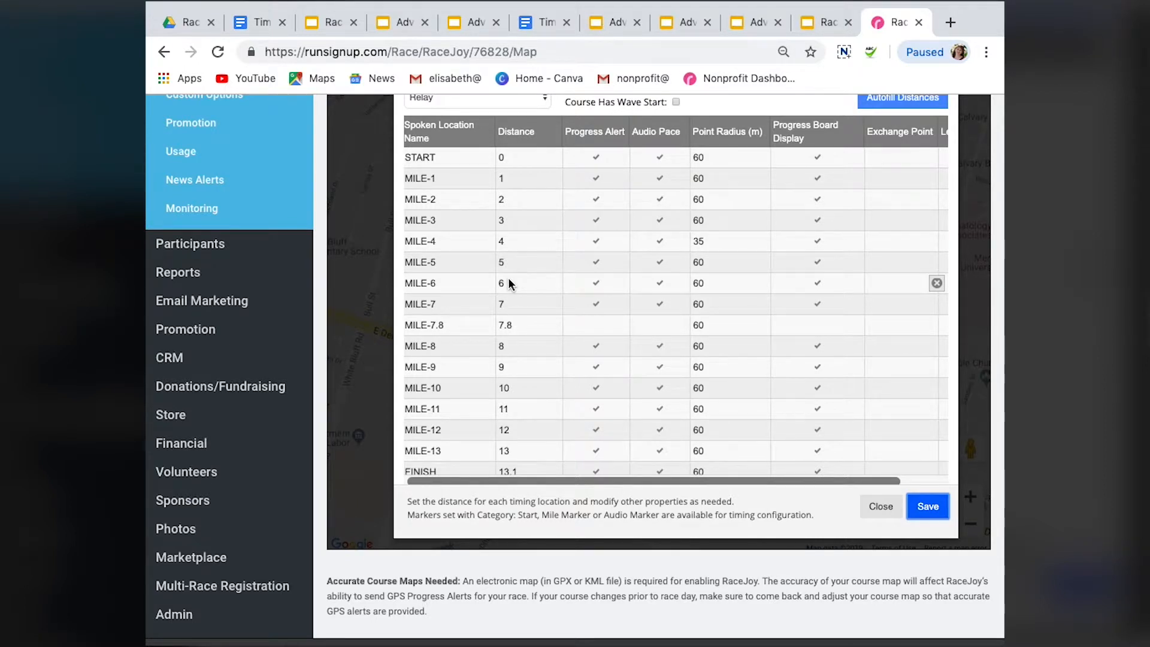
click(921, 506)
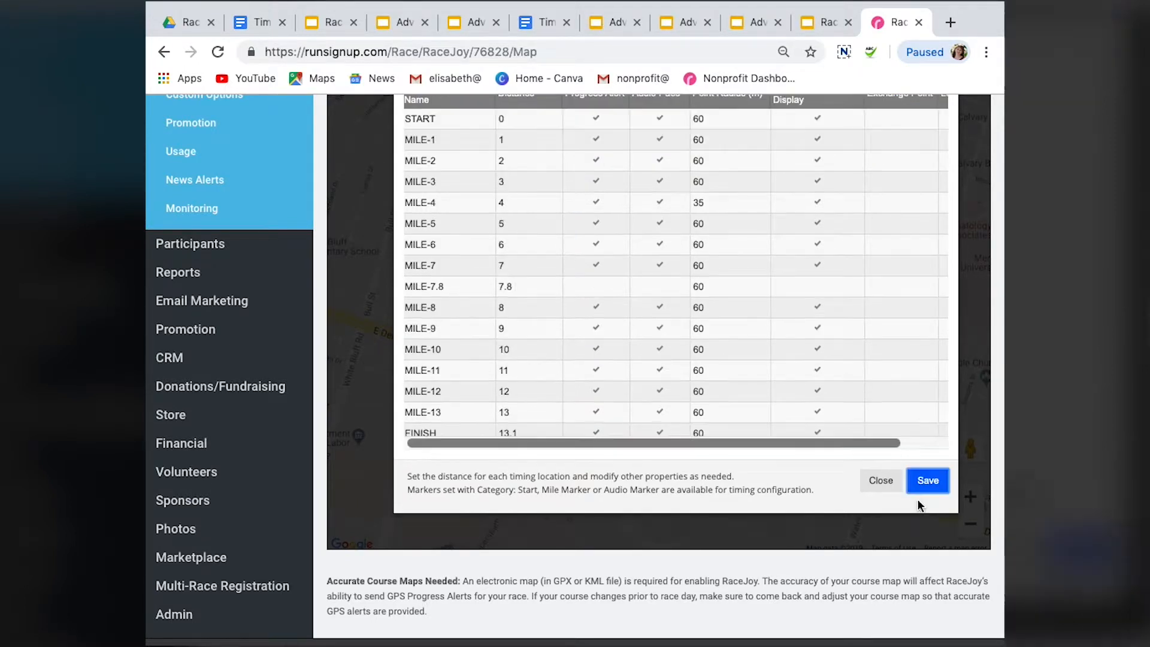
click(881, 506)
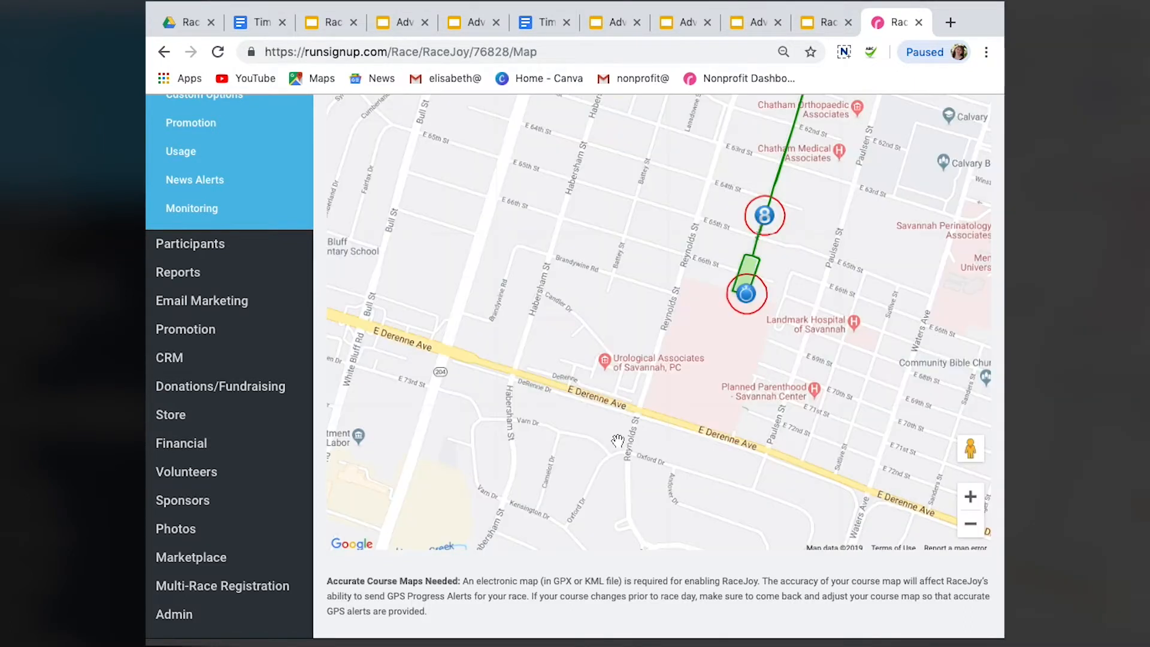
- Remove the two stray off-course markers nearest highway 516
scroll(716, 382, down, 3)
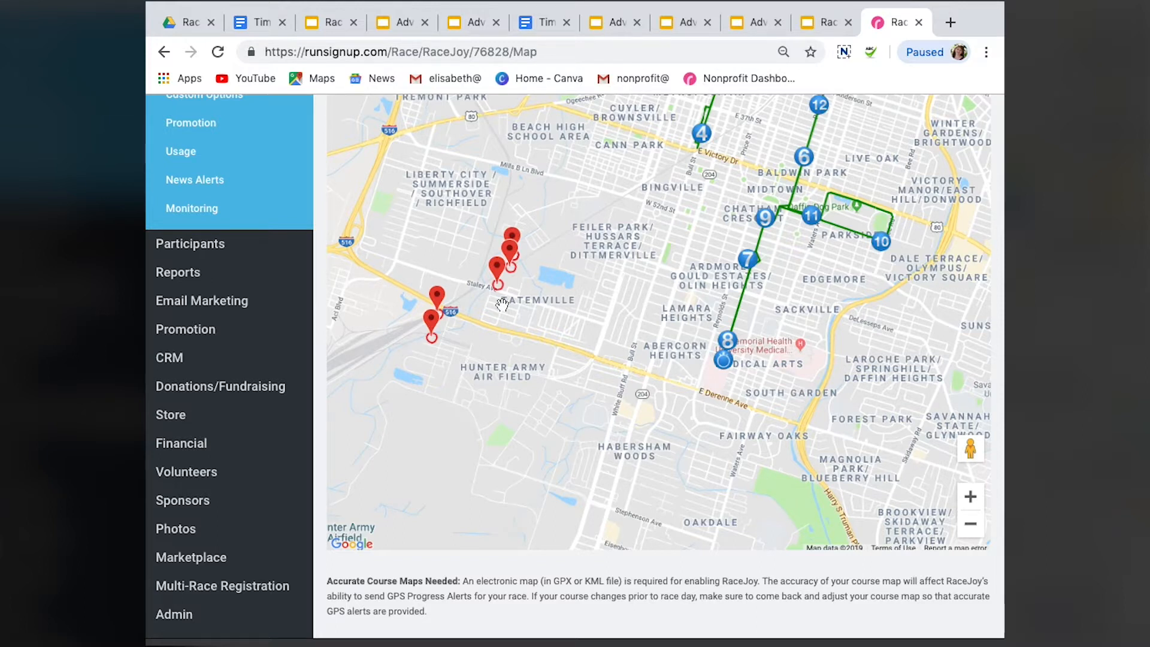
click(432, 321)
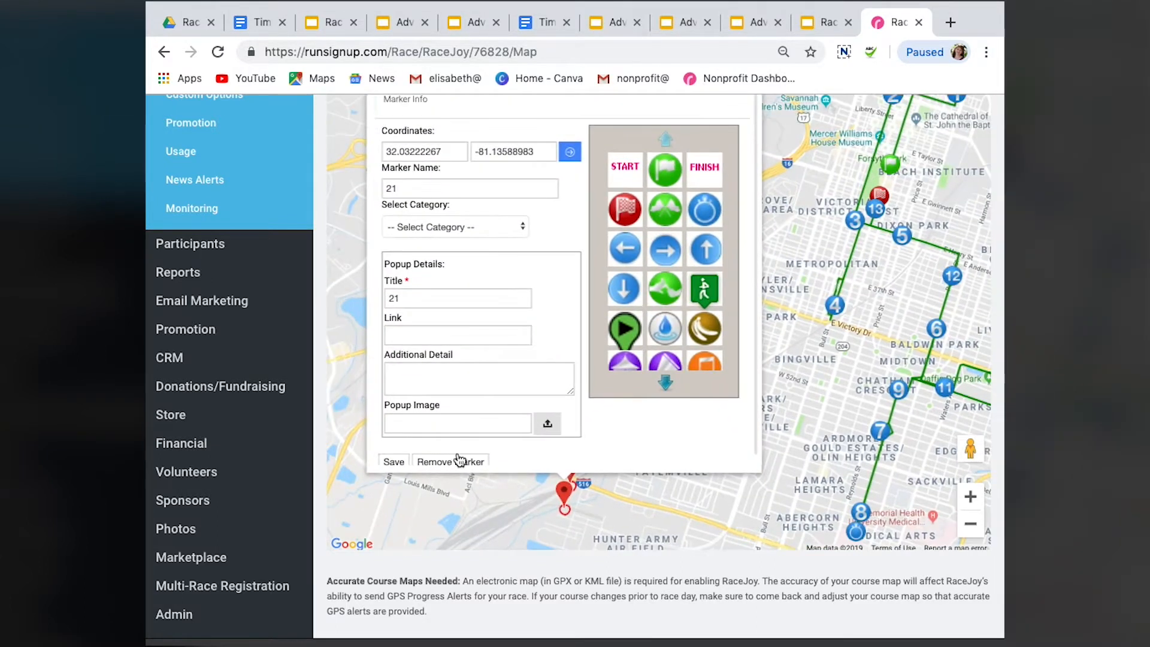
click(455, 460)
click(571, 469)
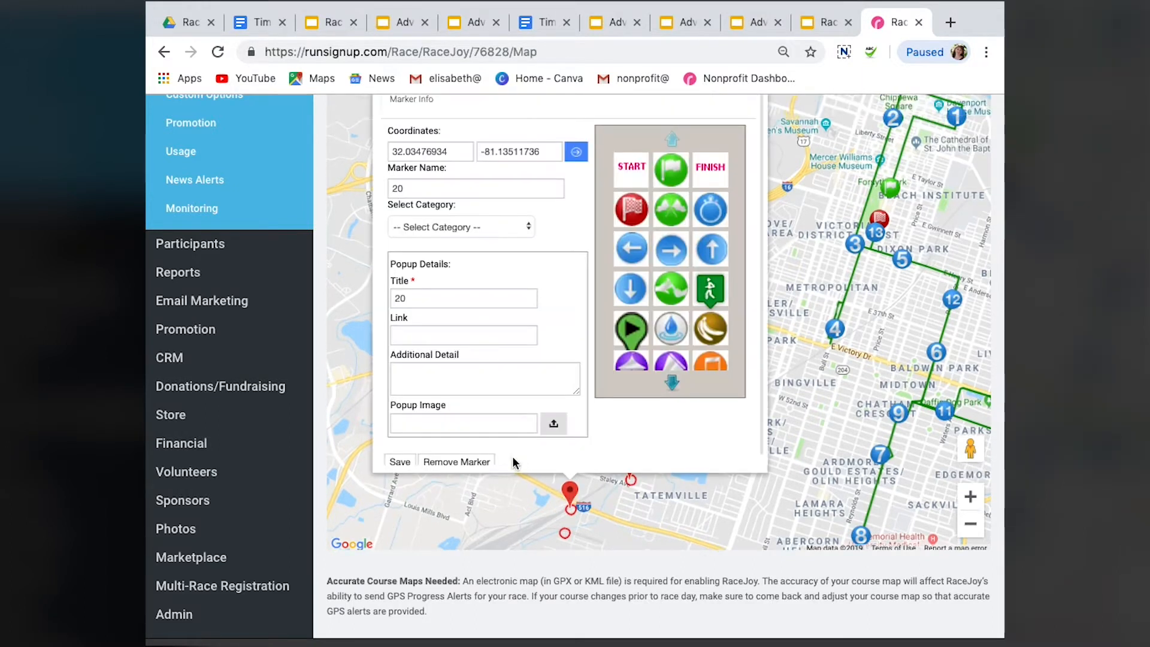
click(457, 461)
- Place a new marker on the course line just south of mile 6 and stop drawing
drag(737, 454, 621, 392)
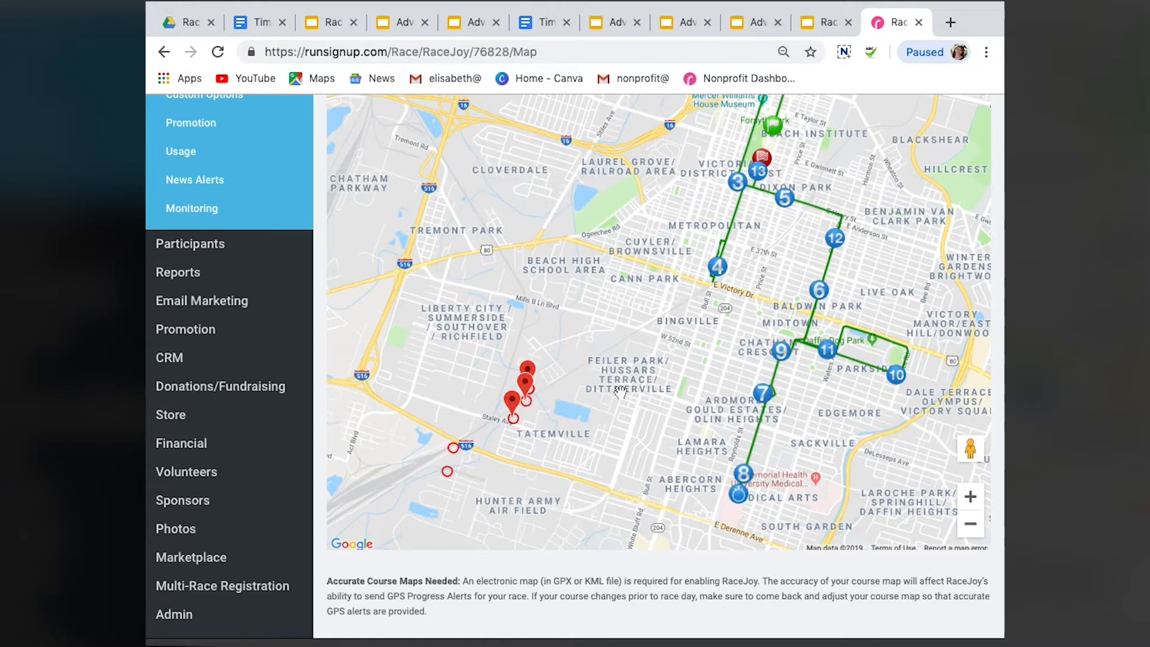
drag(728, 461, 694, 413)
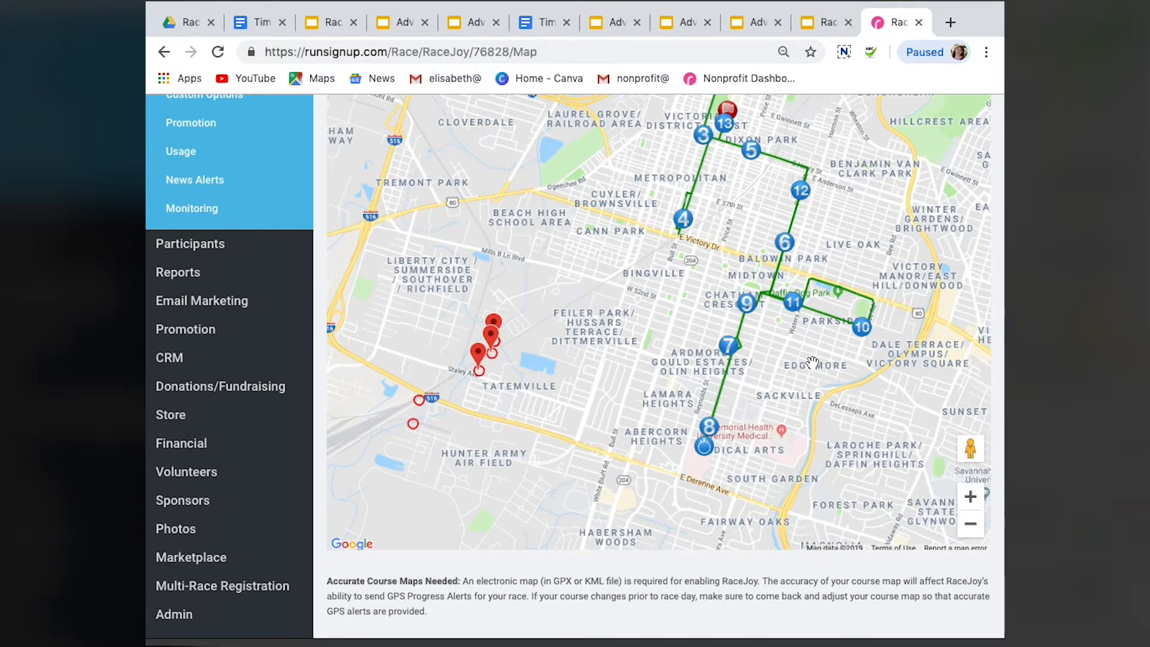
drag(801, 395, 786, 400)
scroll(994, 333, up, 3)
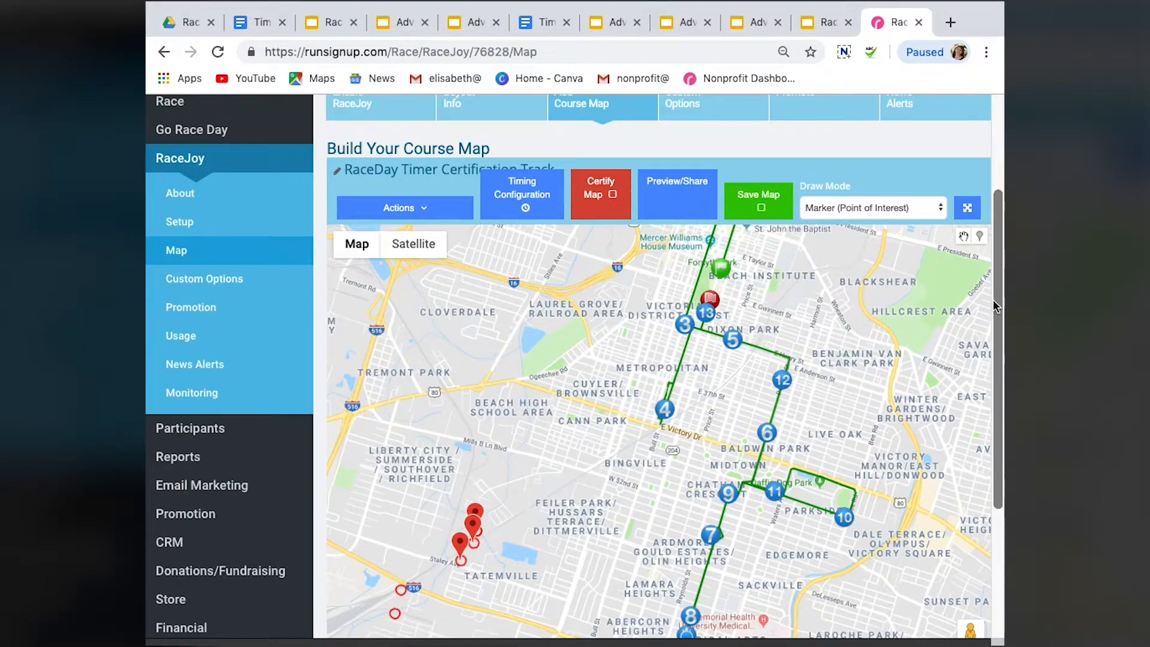
click(980, 236)
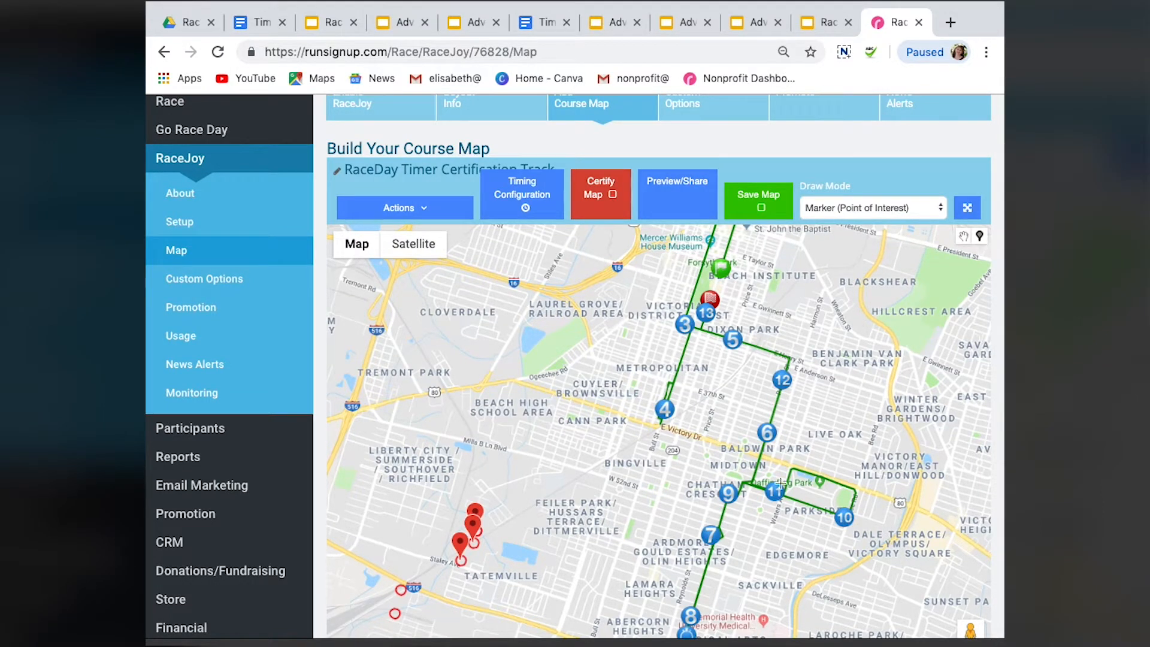
click(761, 458)
click(966, 240)
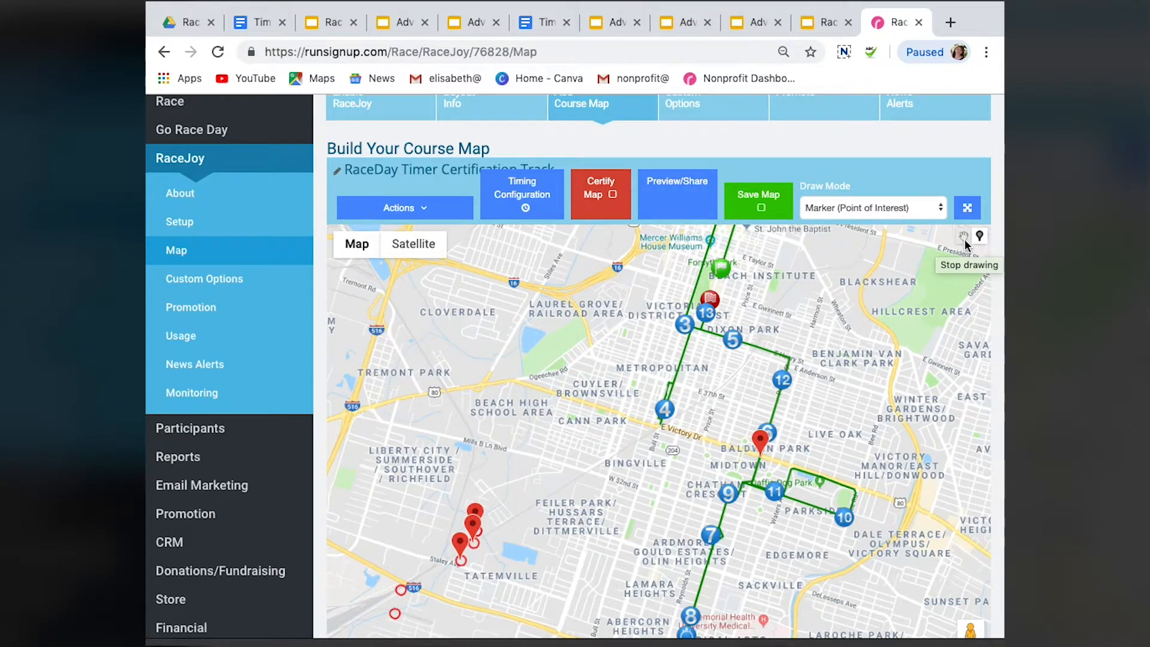
- Name the new marker Halfway There Cheer and assign it the Audio Marker-1 category
click(761, 443)
triple_click(686, 375)
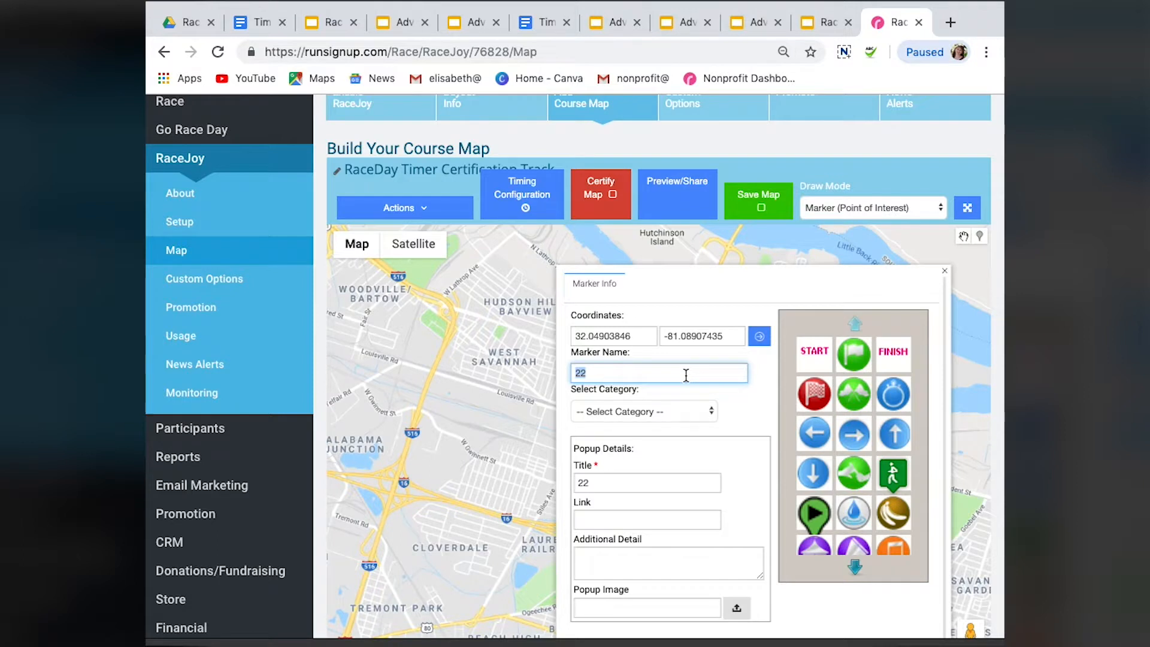
text(CHHalfway There CH)
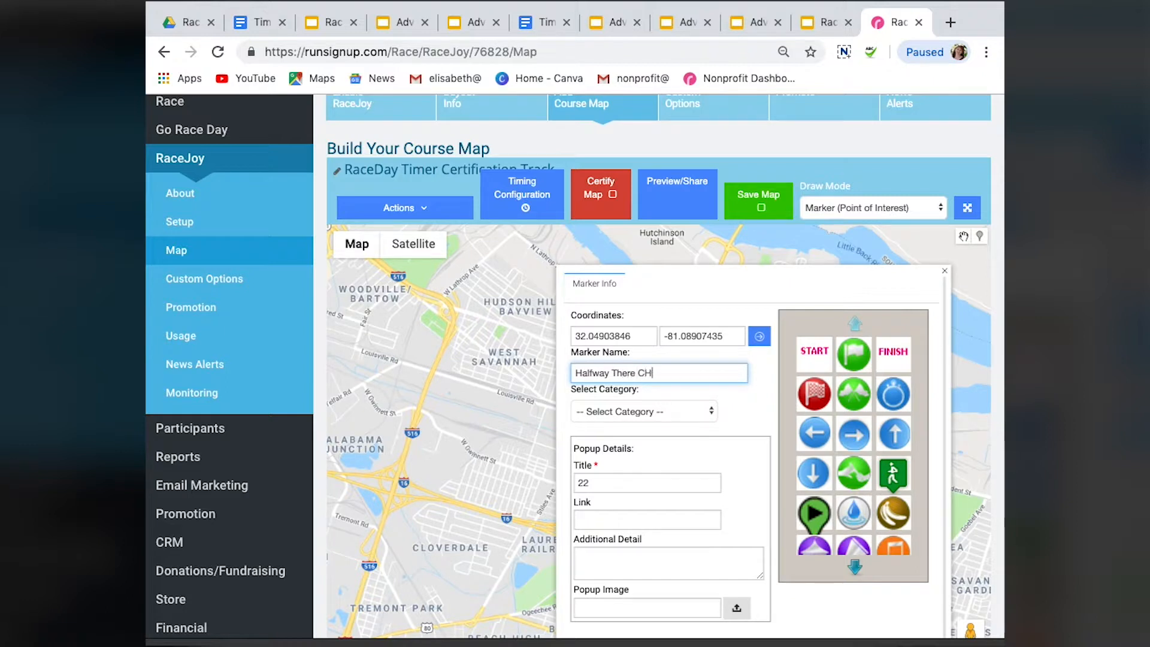
text(eerheer)
click(669, 422)
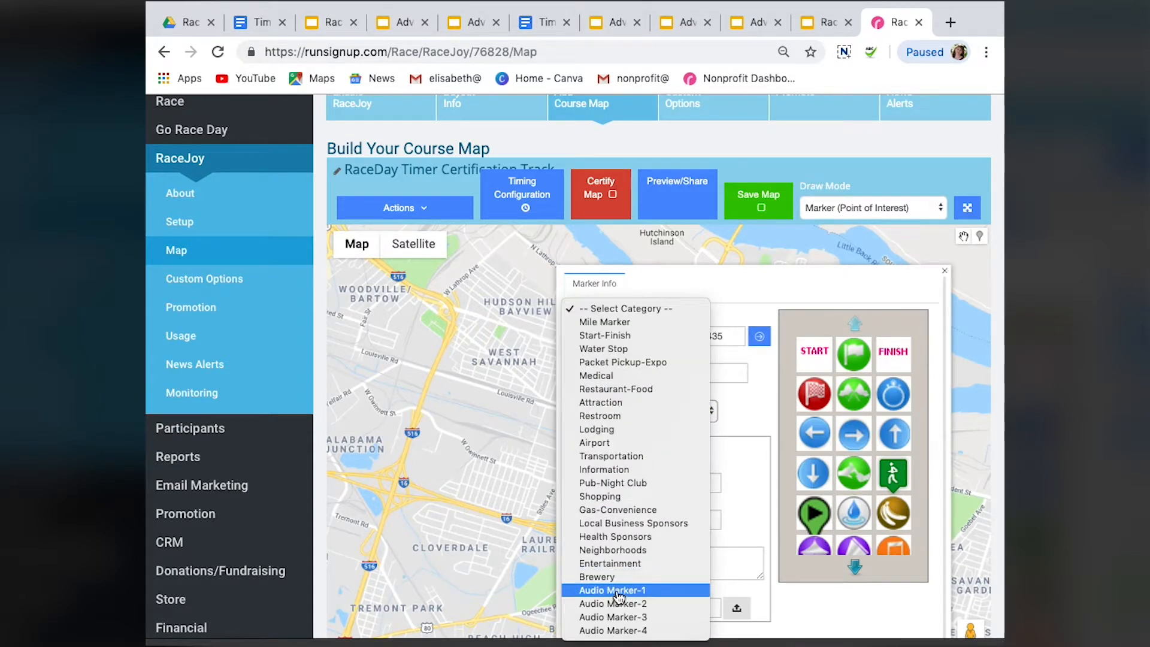
click(633, 592)
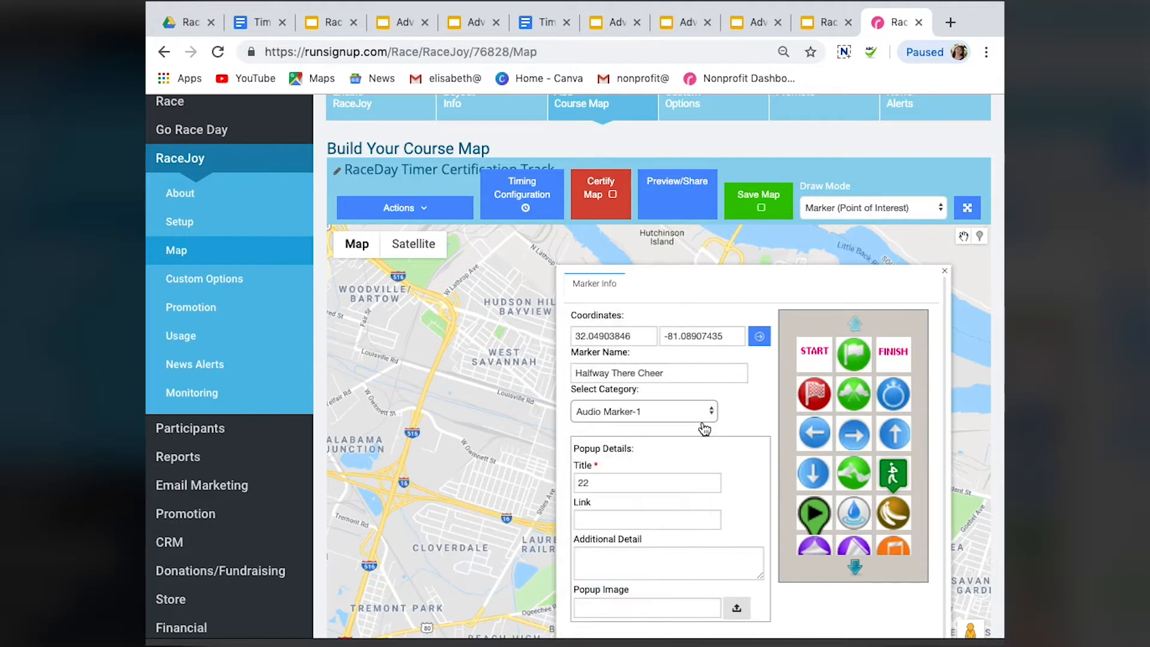
- Copy the marker name Halfway There Cheer into the popup title
triple_click(696, 371)
key(ctrl+c)
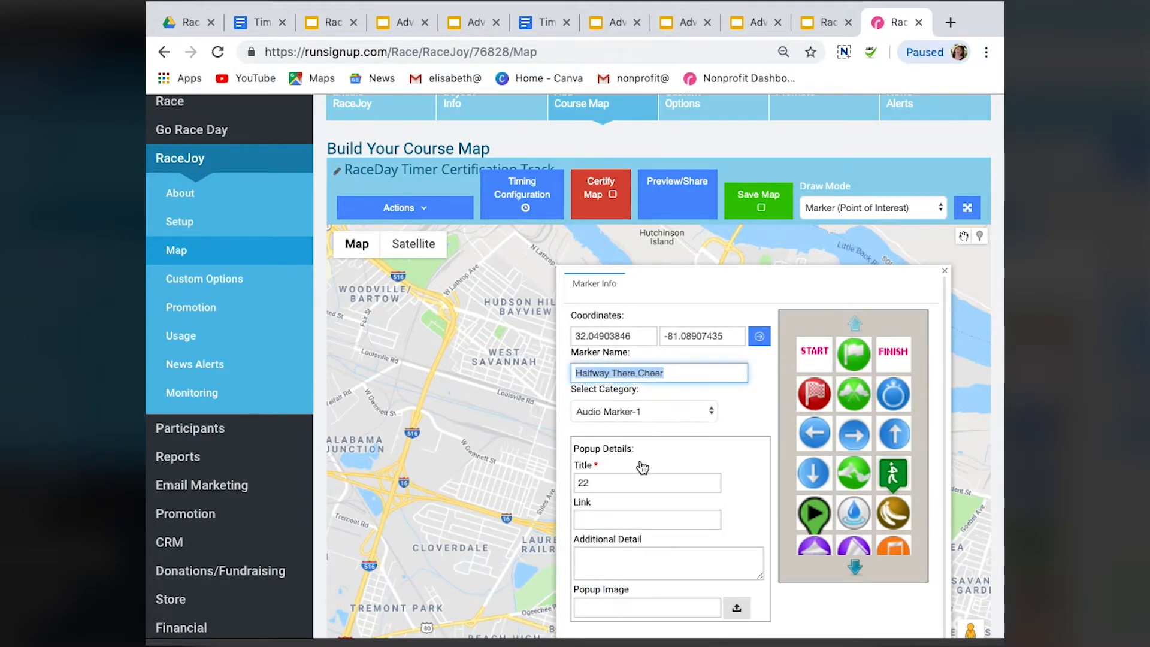
double_click(628, 478)
key(ctrl+v)
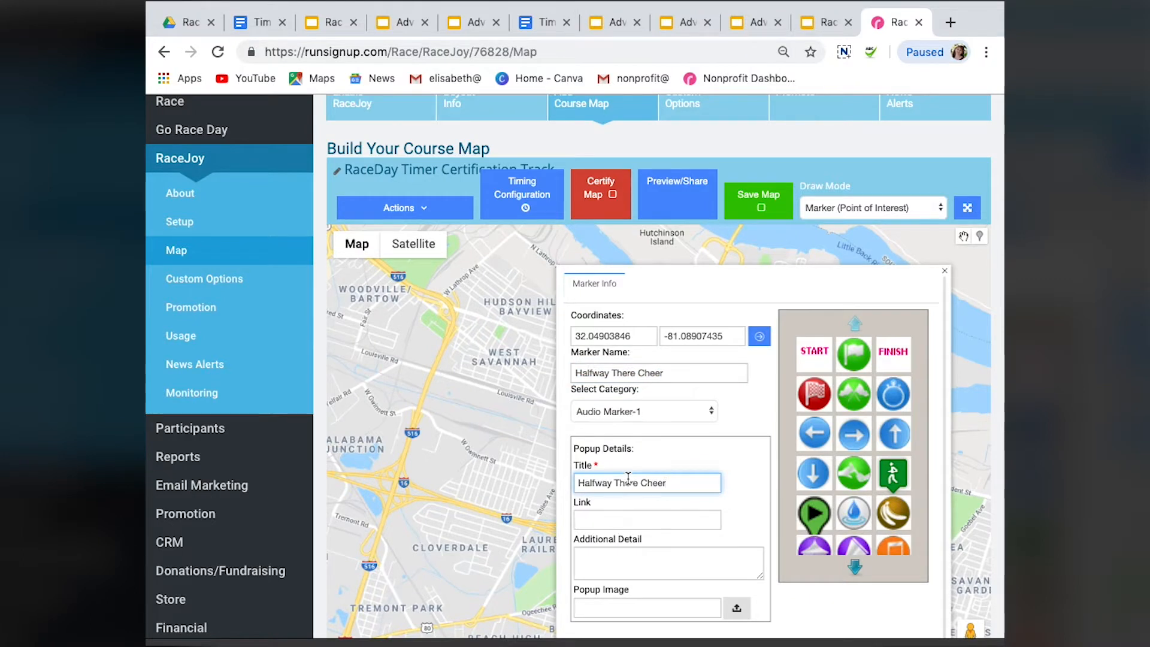
- Give the Halfway There Cheer marker the purple megaphone icon and save the marker
scroll(874, 455, down, 1)
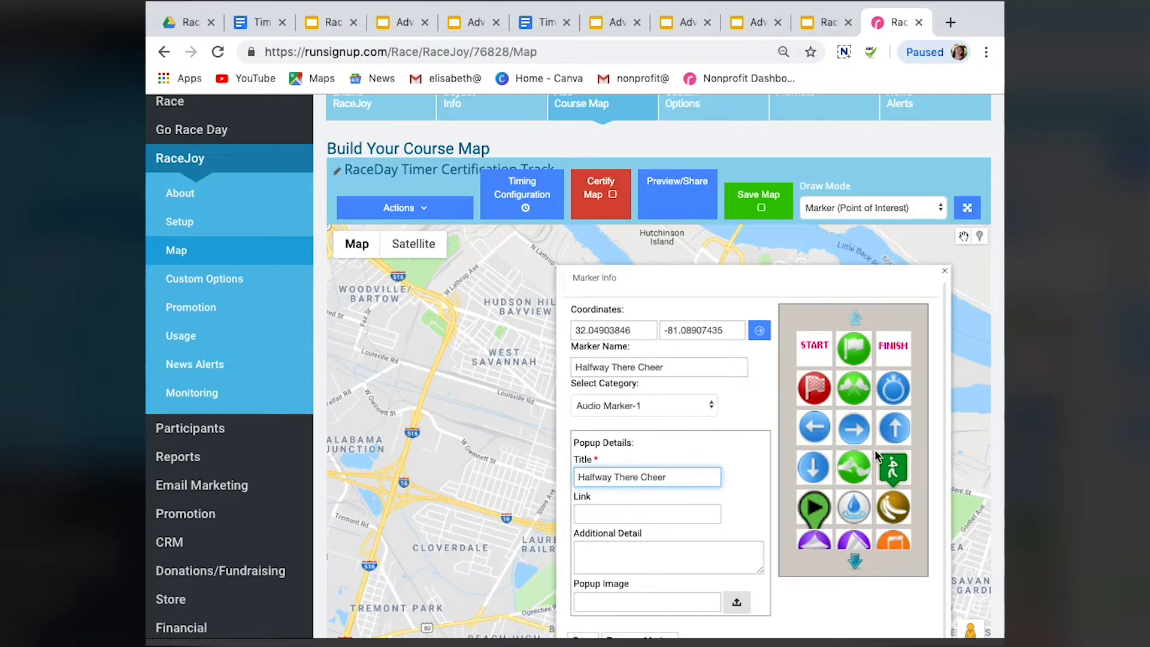
click(855, 561)
click(854, 349)
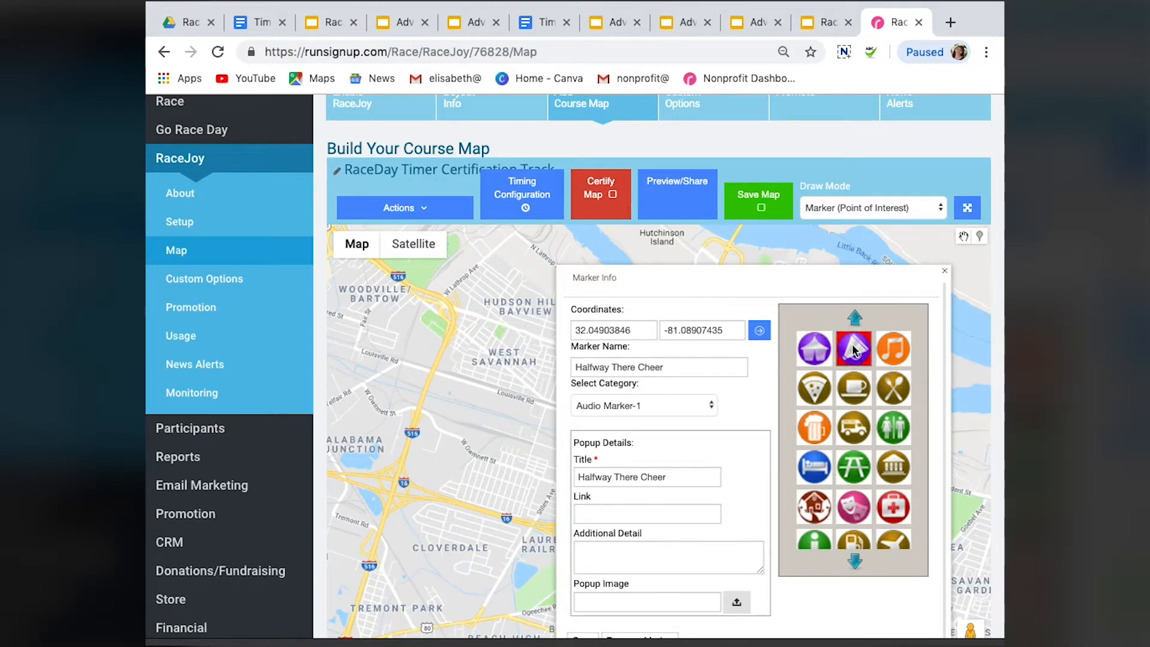
scroll(820, 597, down, 1)
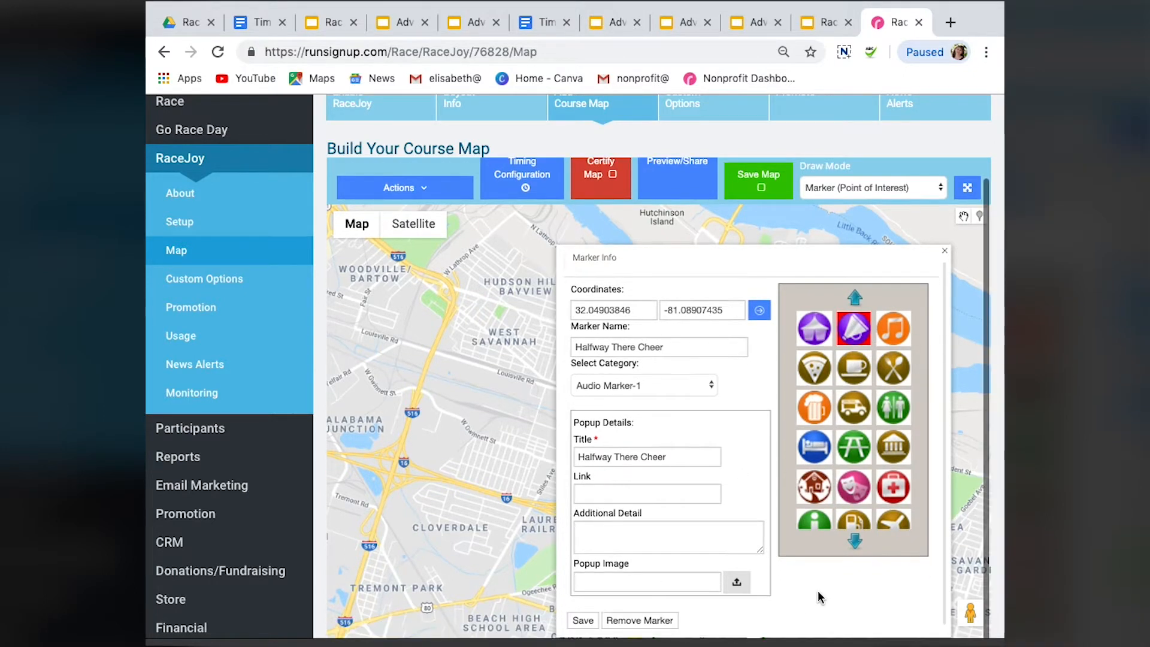
click(583, 620)
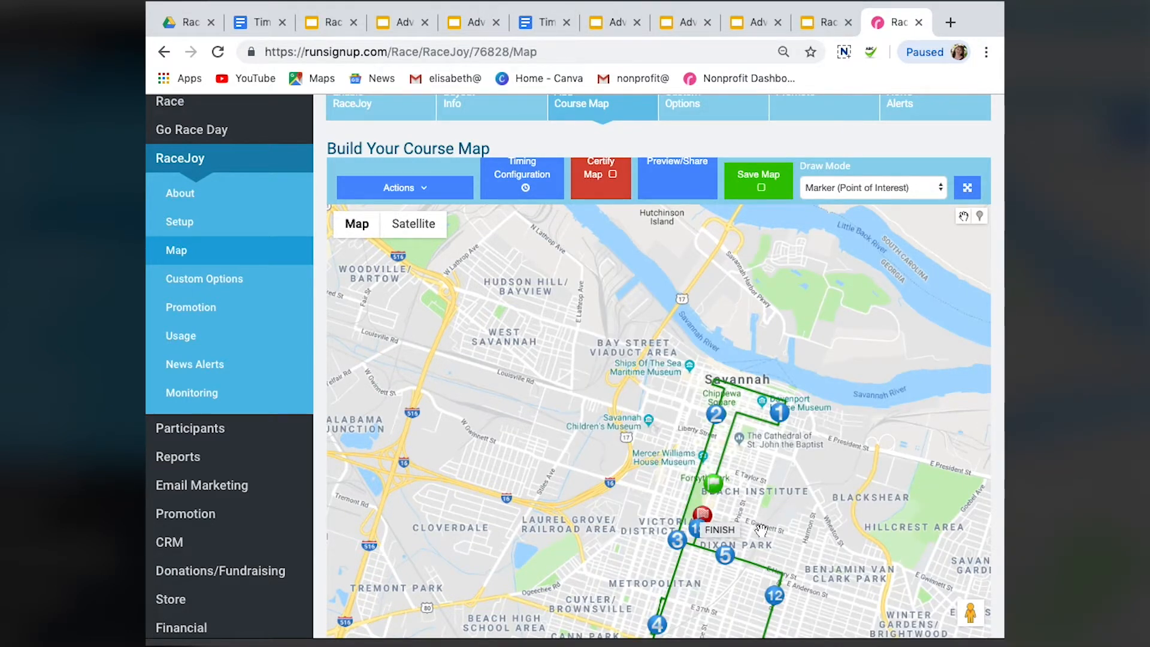
- Reopen the Halfway There Cheer marker south of mile 6 to check its details, and save it again
drag(793, 508, 824, 378)
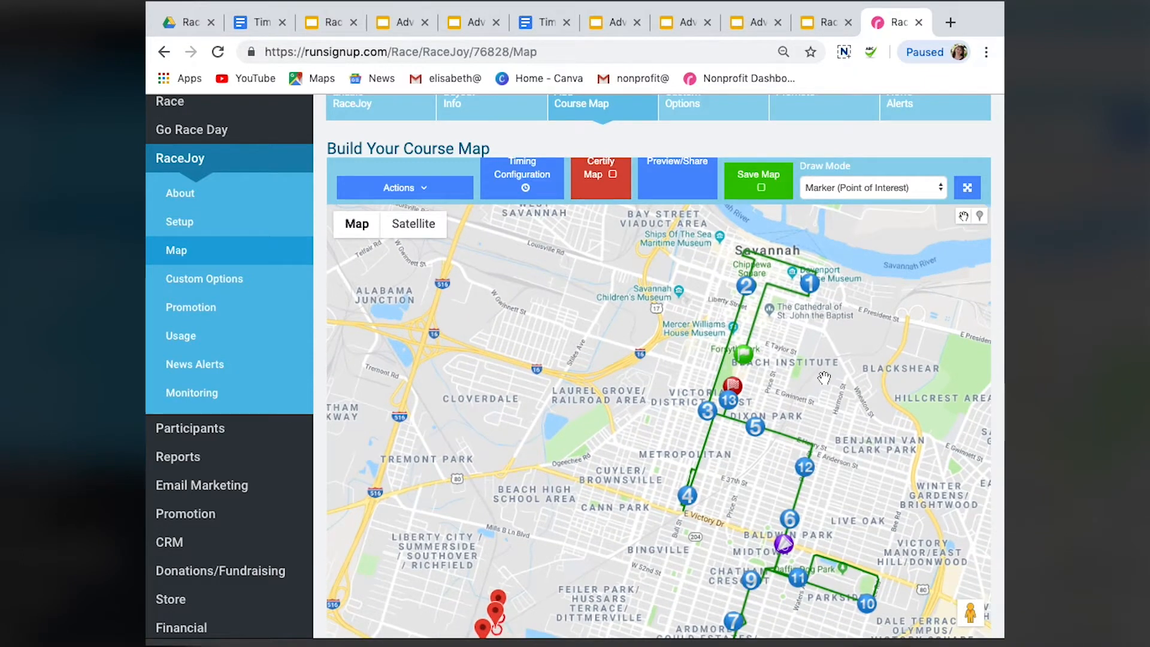
click(783, 542)
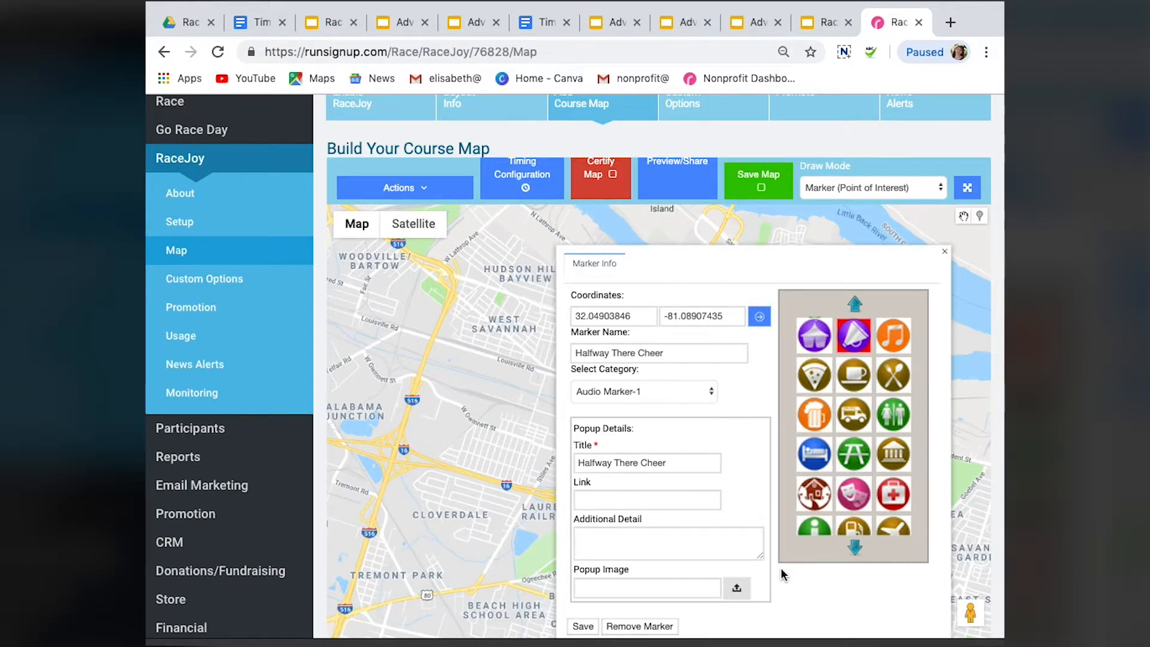
scroll(782, 576, down, 3)
click(600, 490)
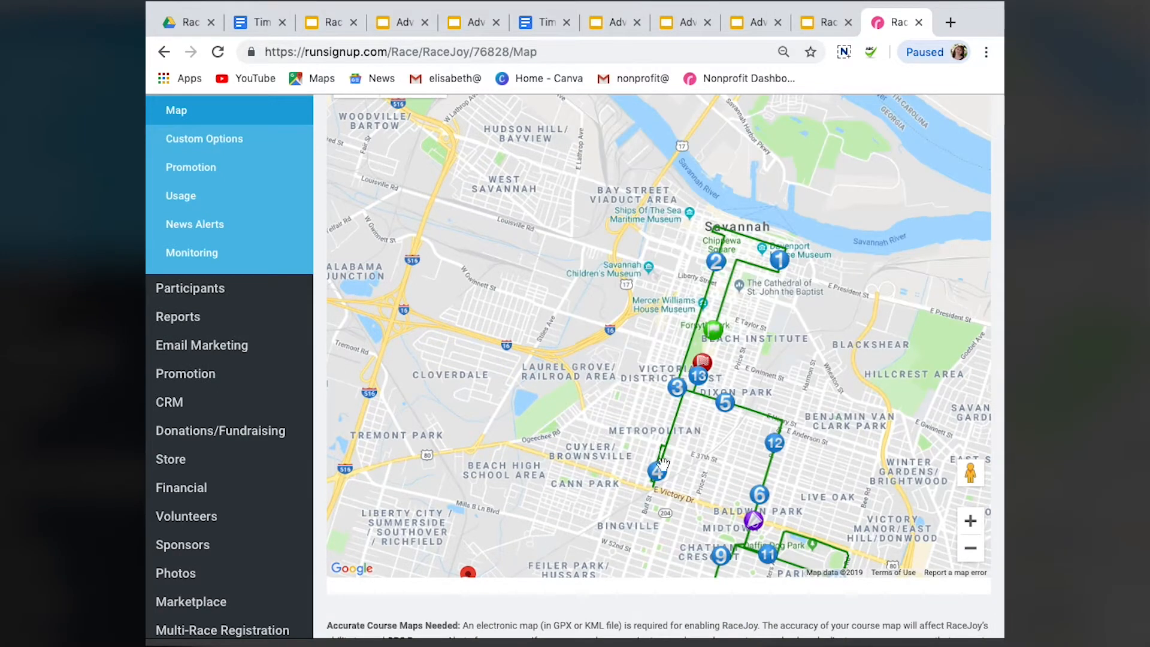
- Set the distance of the Halfway There Cheer point to 6.5 in the timing point configuration
scroll(540, 240, up, 3)
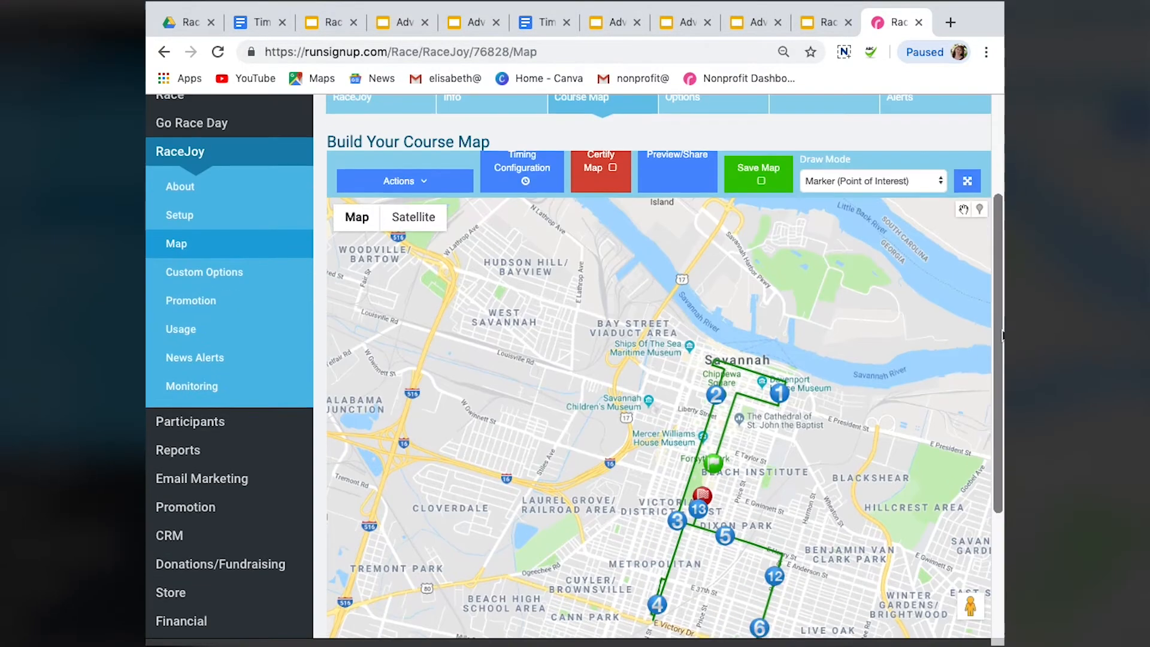
click(535, 177)
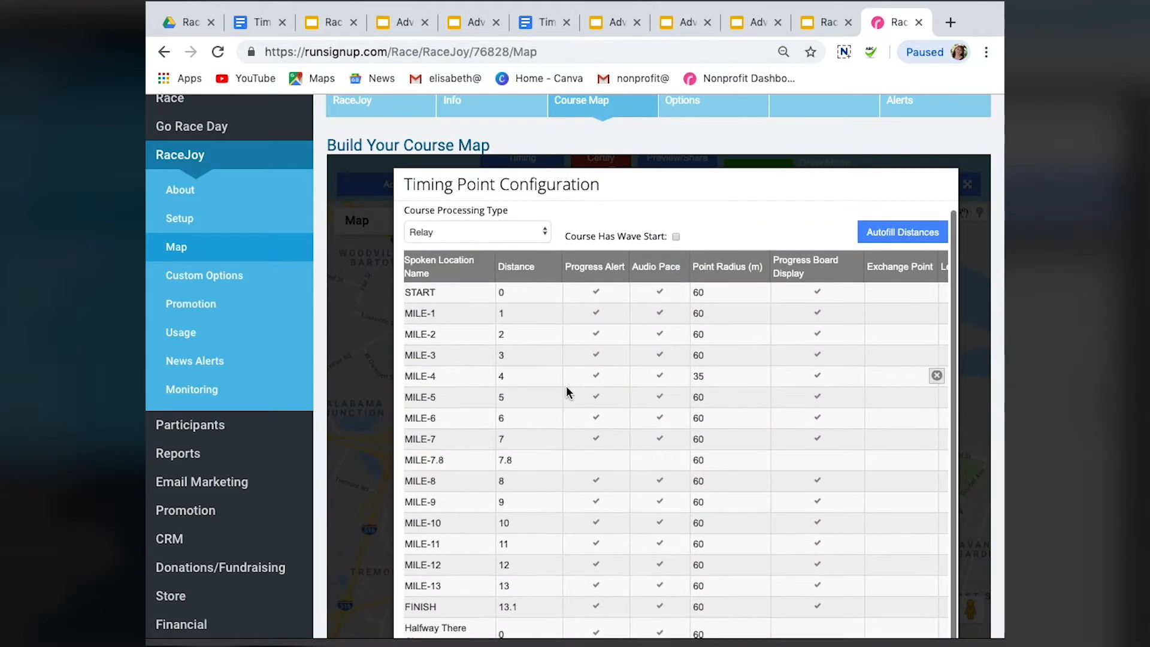
scroll(528, 530, down, 5)
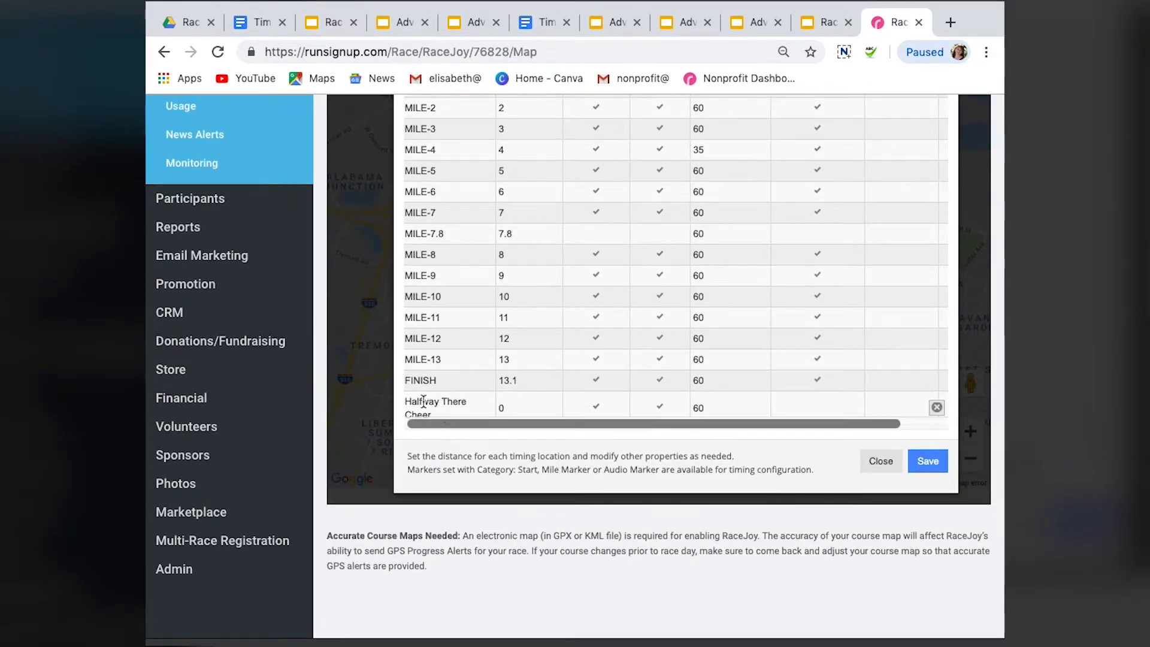
click(529, 407)
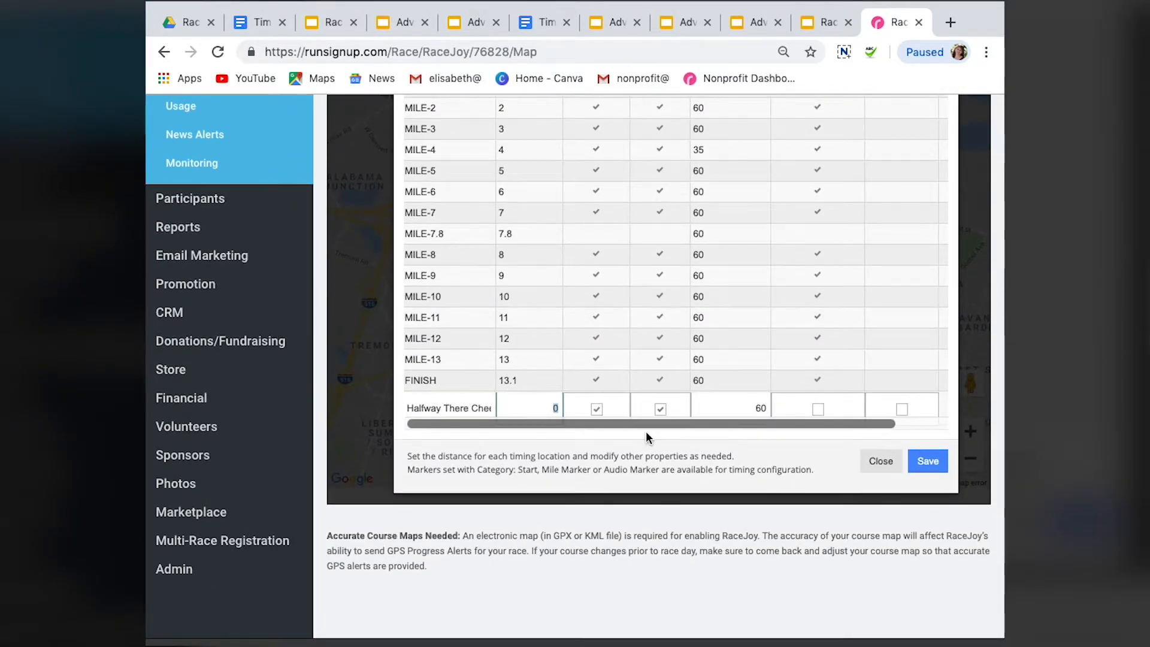
text(6.5)
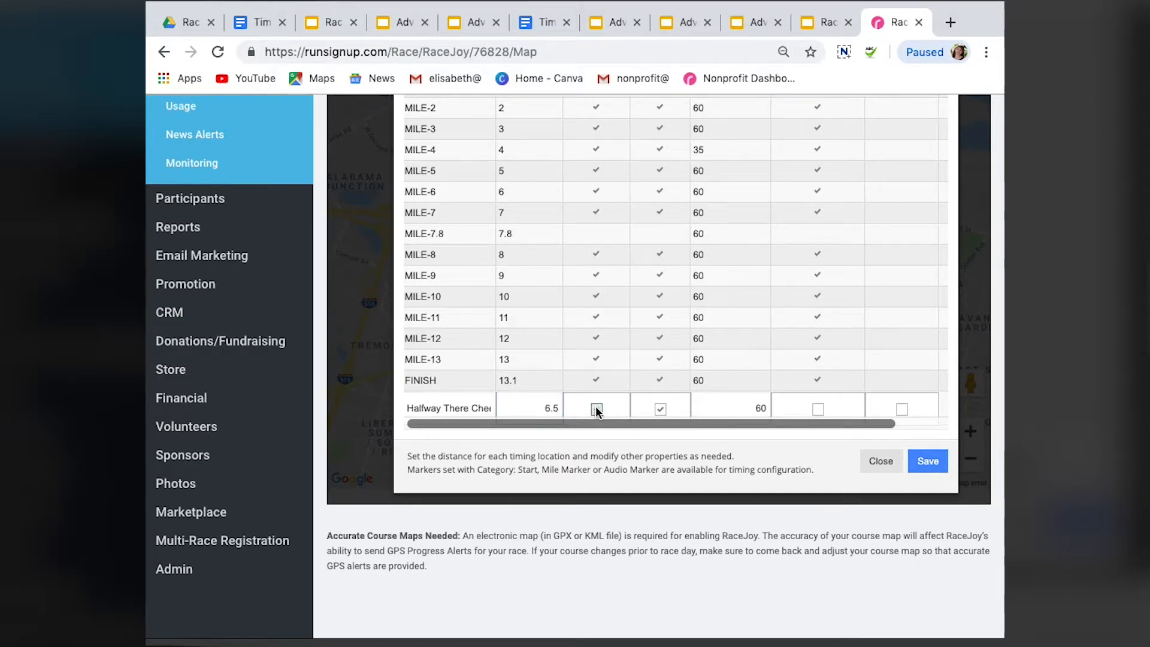
- Turn off Progress Alert and Audio Pace for Halfway There Cheer, then save and close the timing configuration
click(660, 410)
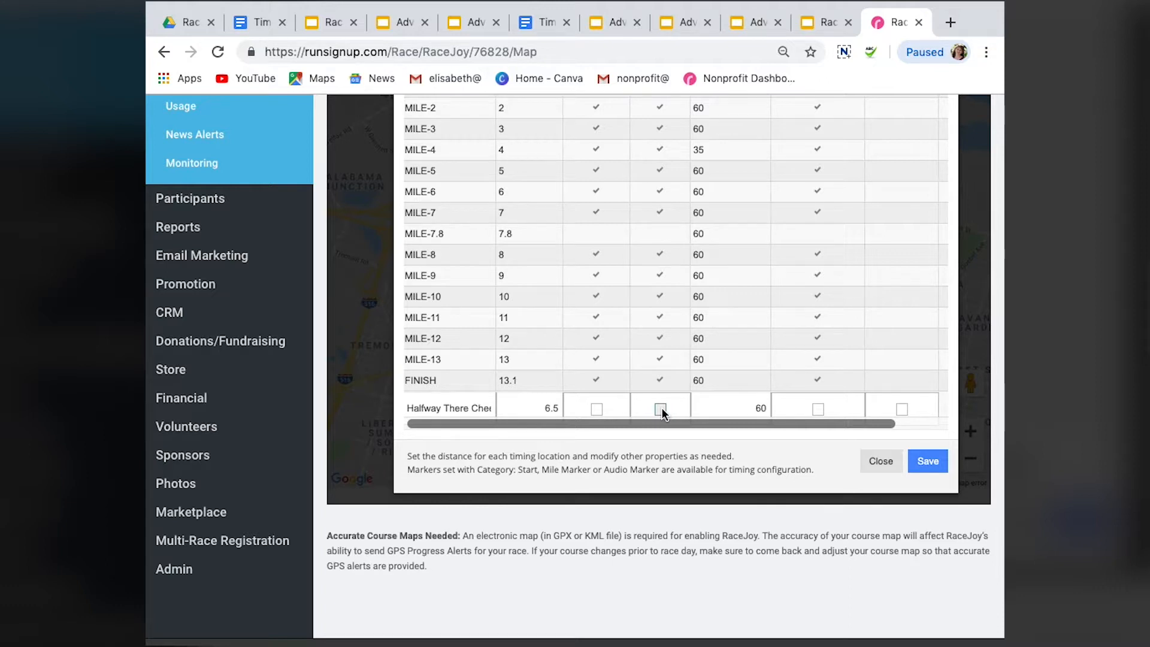
click(928, 461)
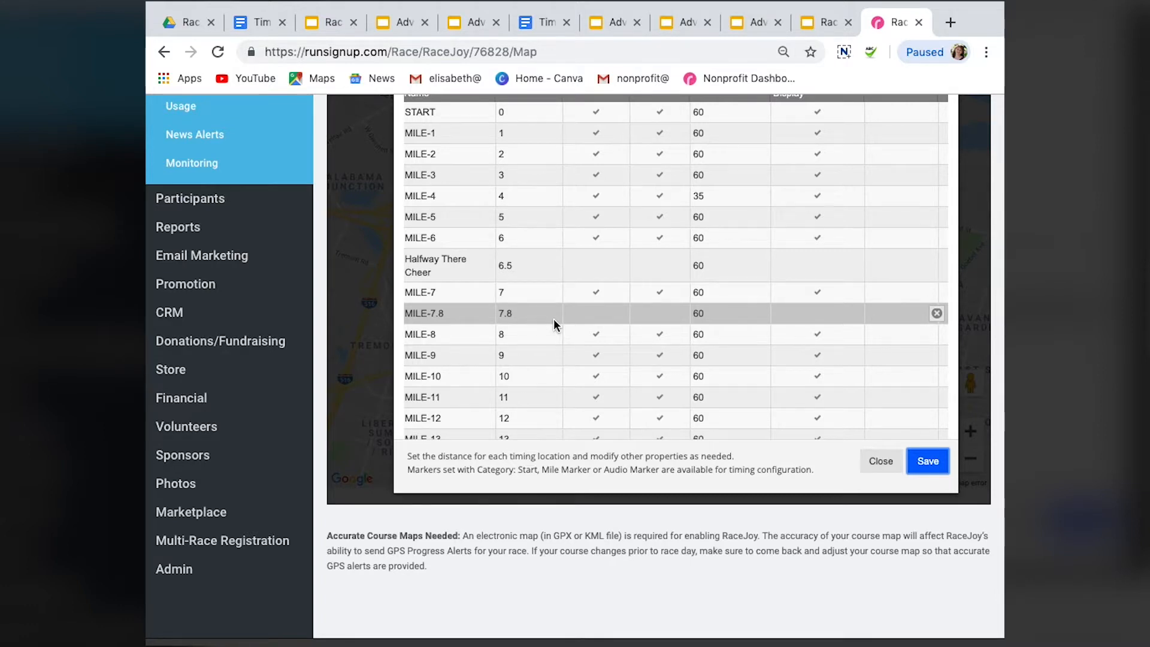
click(879, 462)
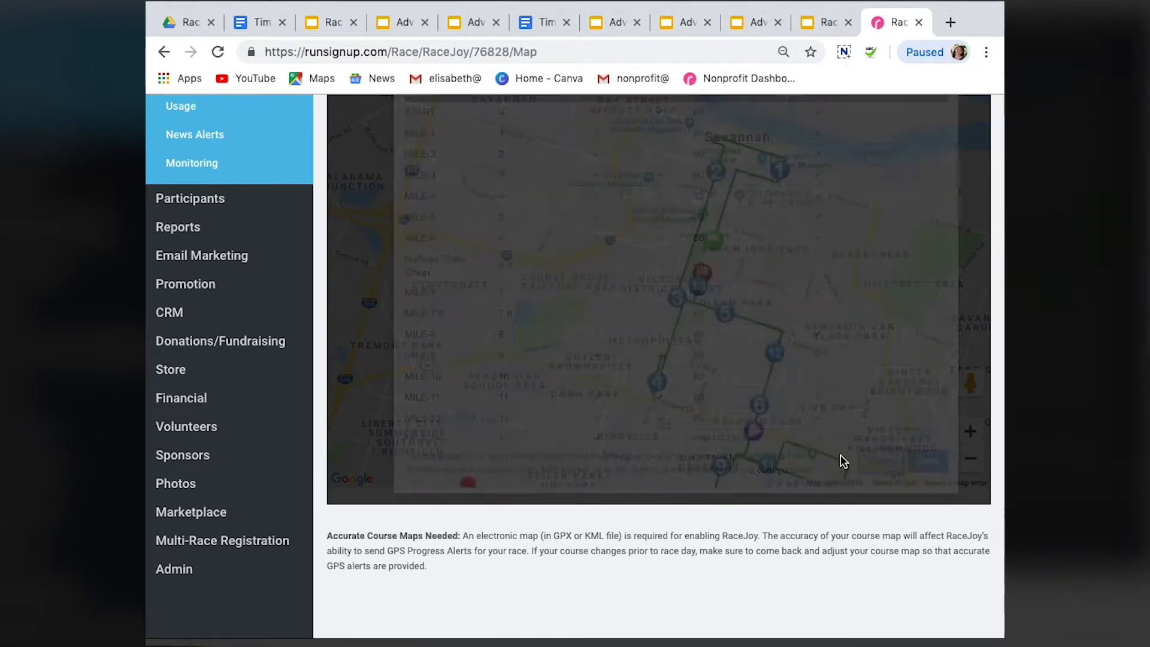
- Enter "Custom message" as the text-to-audio message in the Halfway There Cheer marker's Cheer Point settings
click(753, 432)
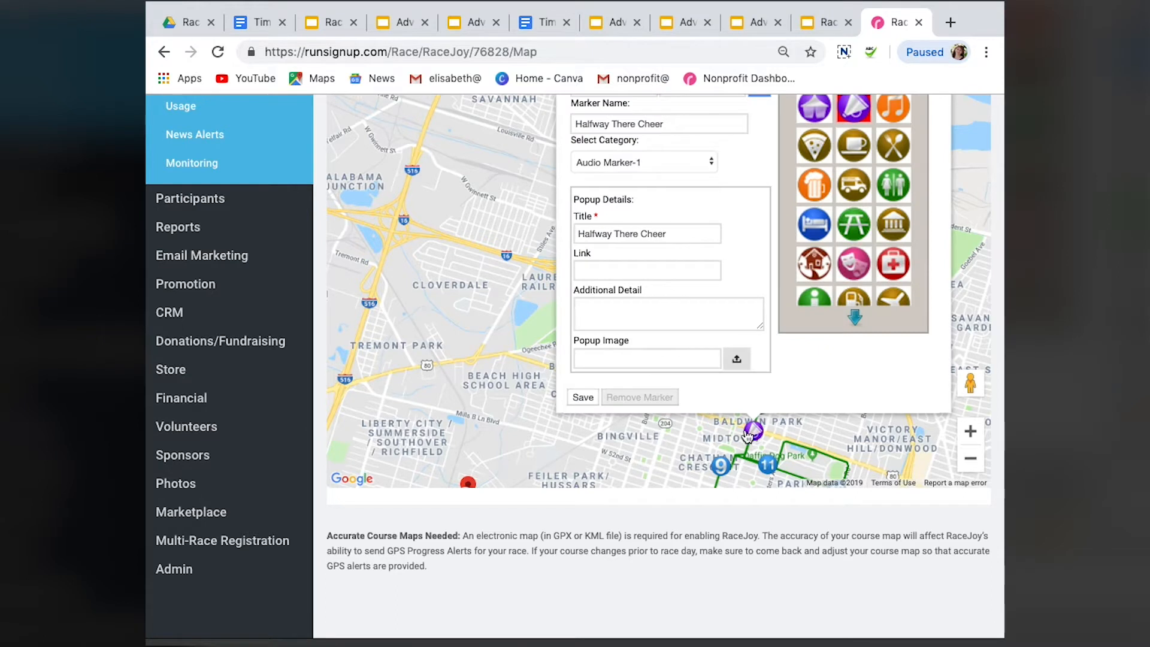
scroll(969, 322, up, 2)
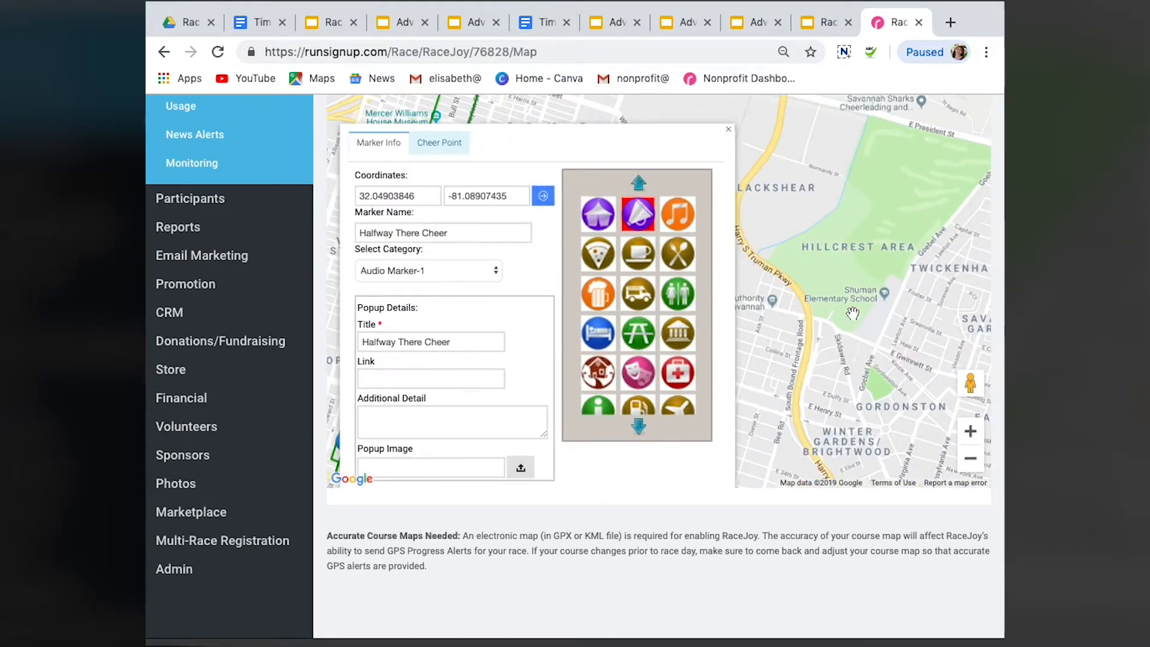
scroll(853, 313, down, 2)
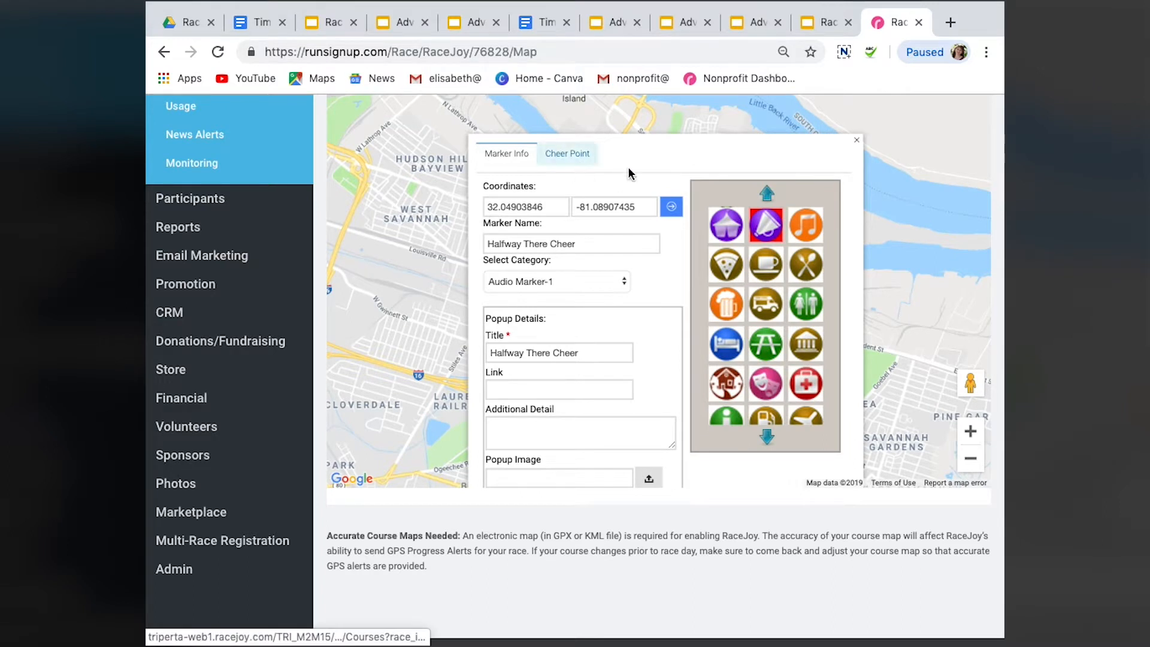
click(587, 155)
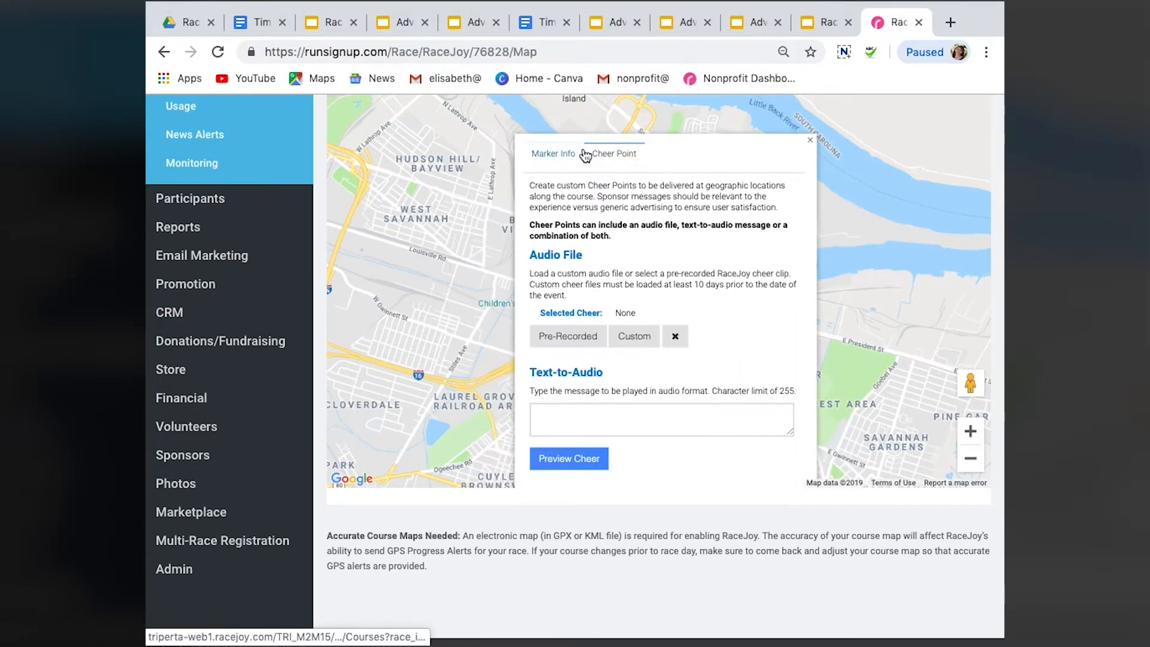
click(576, 408)
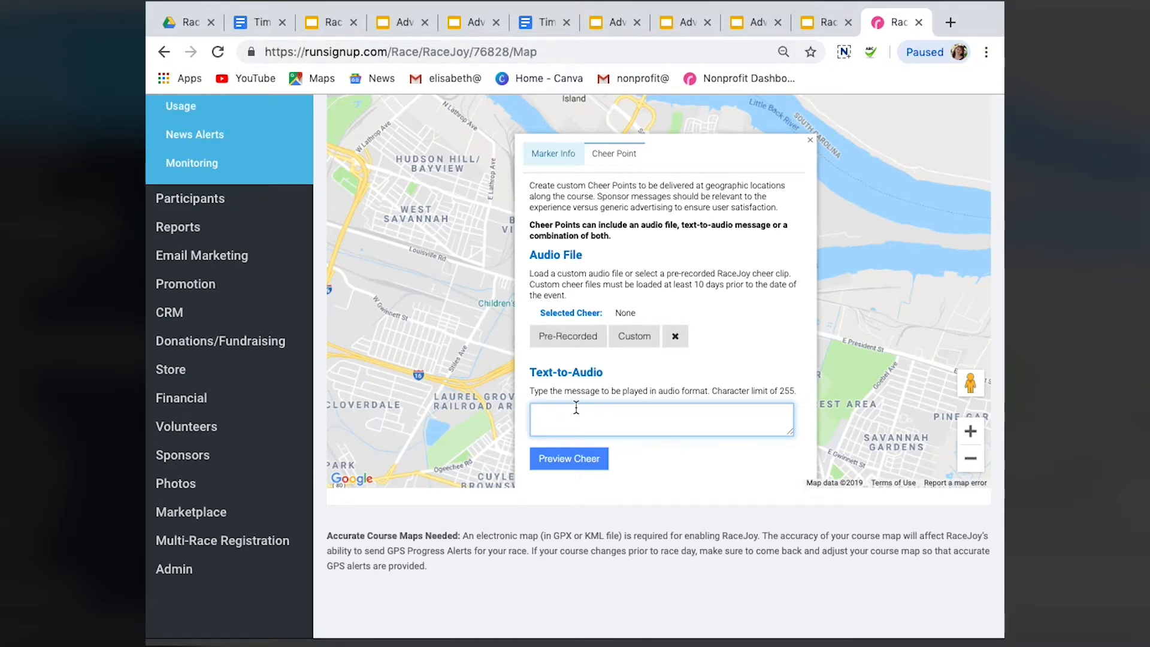
text(Custom message)
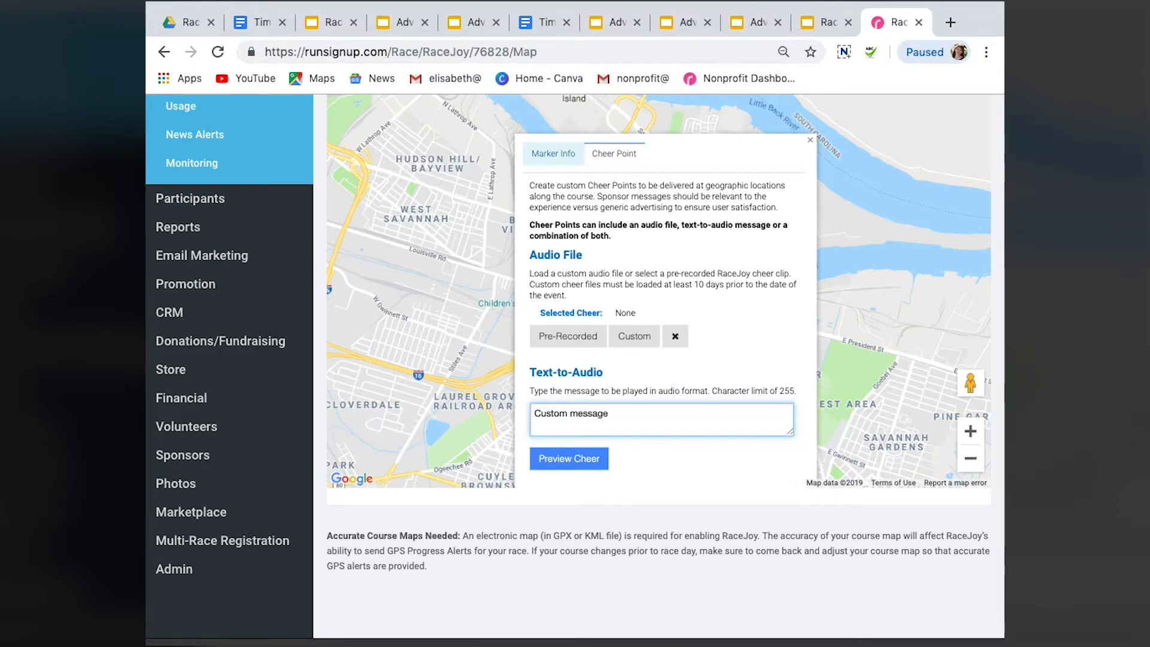